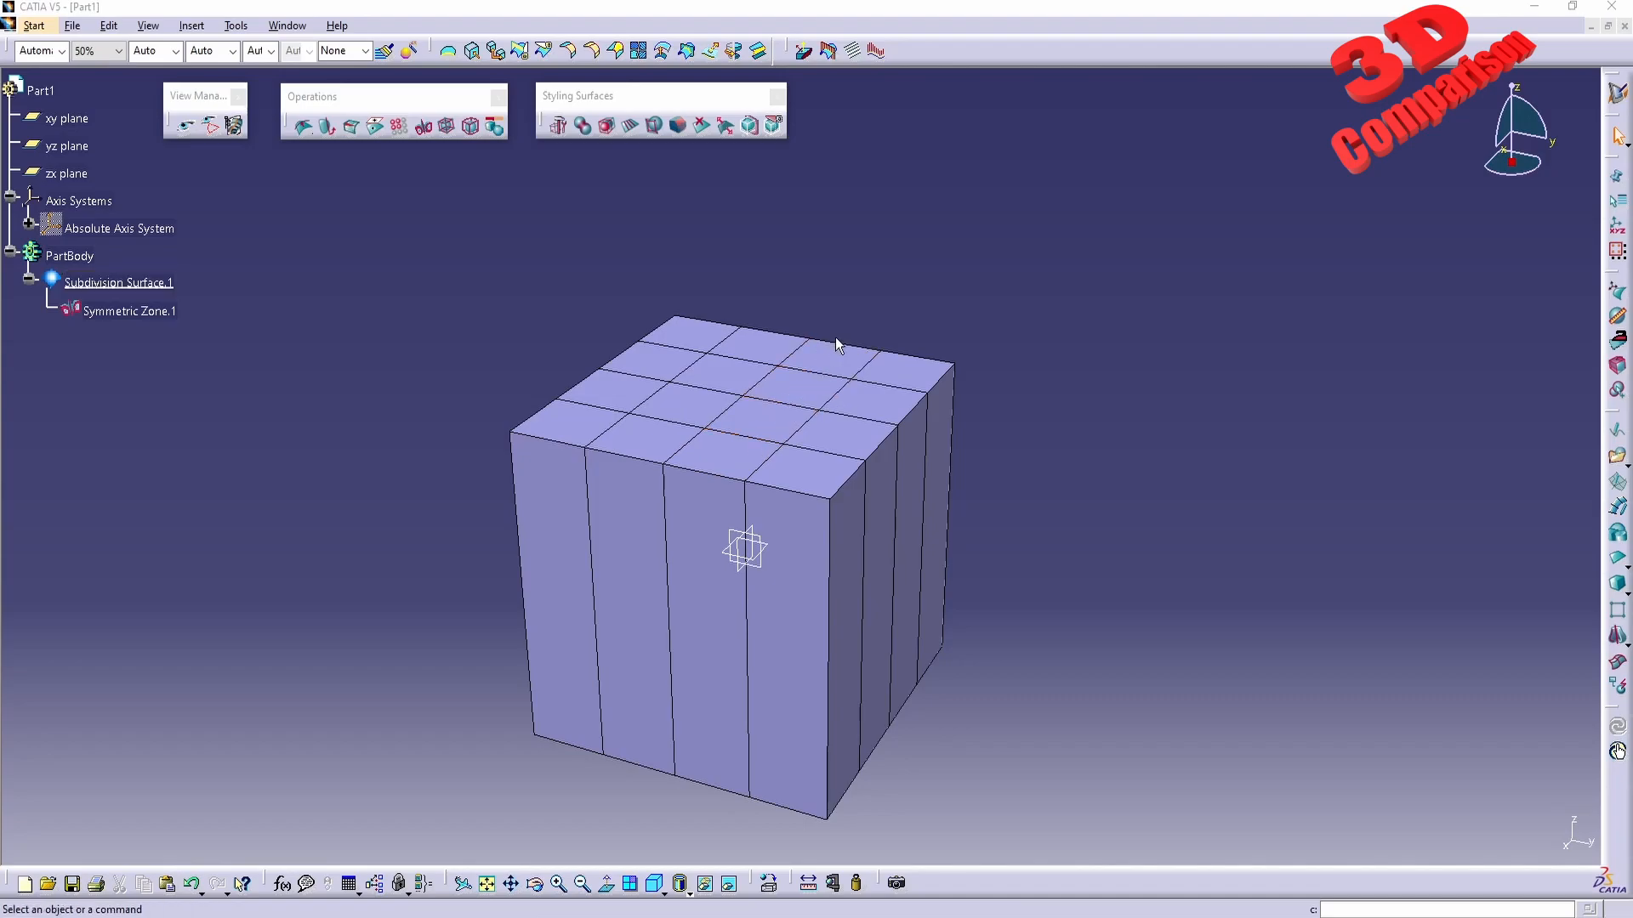
- Try raising a middle segment of the cube's top side edge by about 22.84 mm, and undo the move
double_click(899, 430)
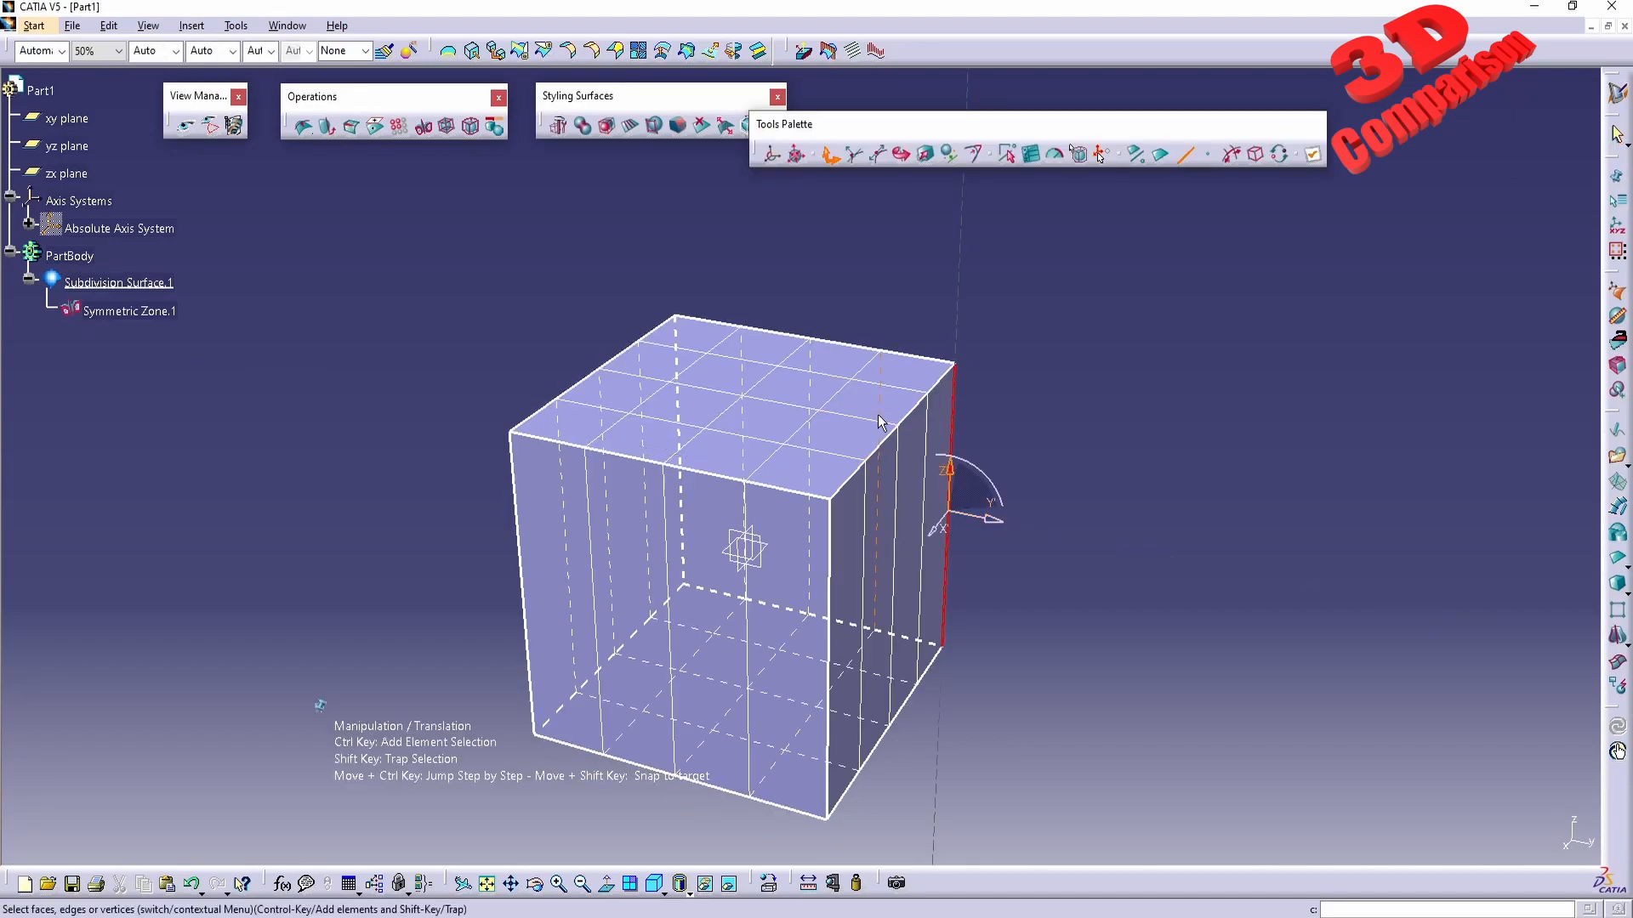
left_click(912, 411)
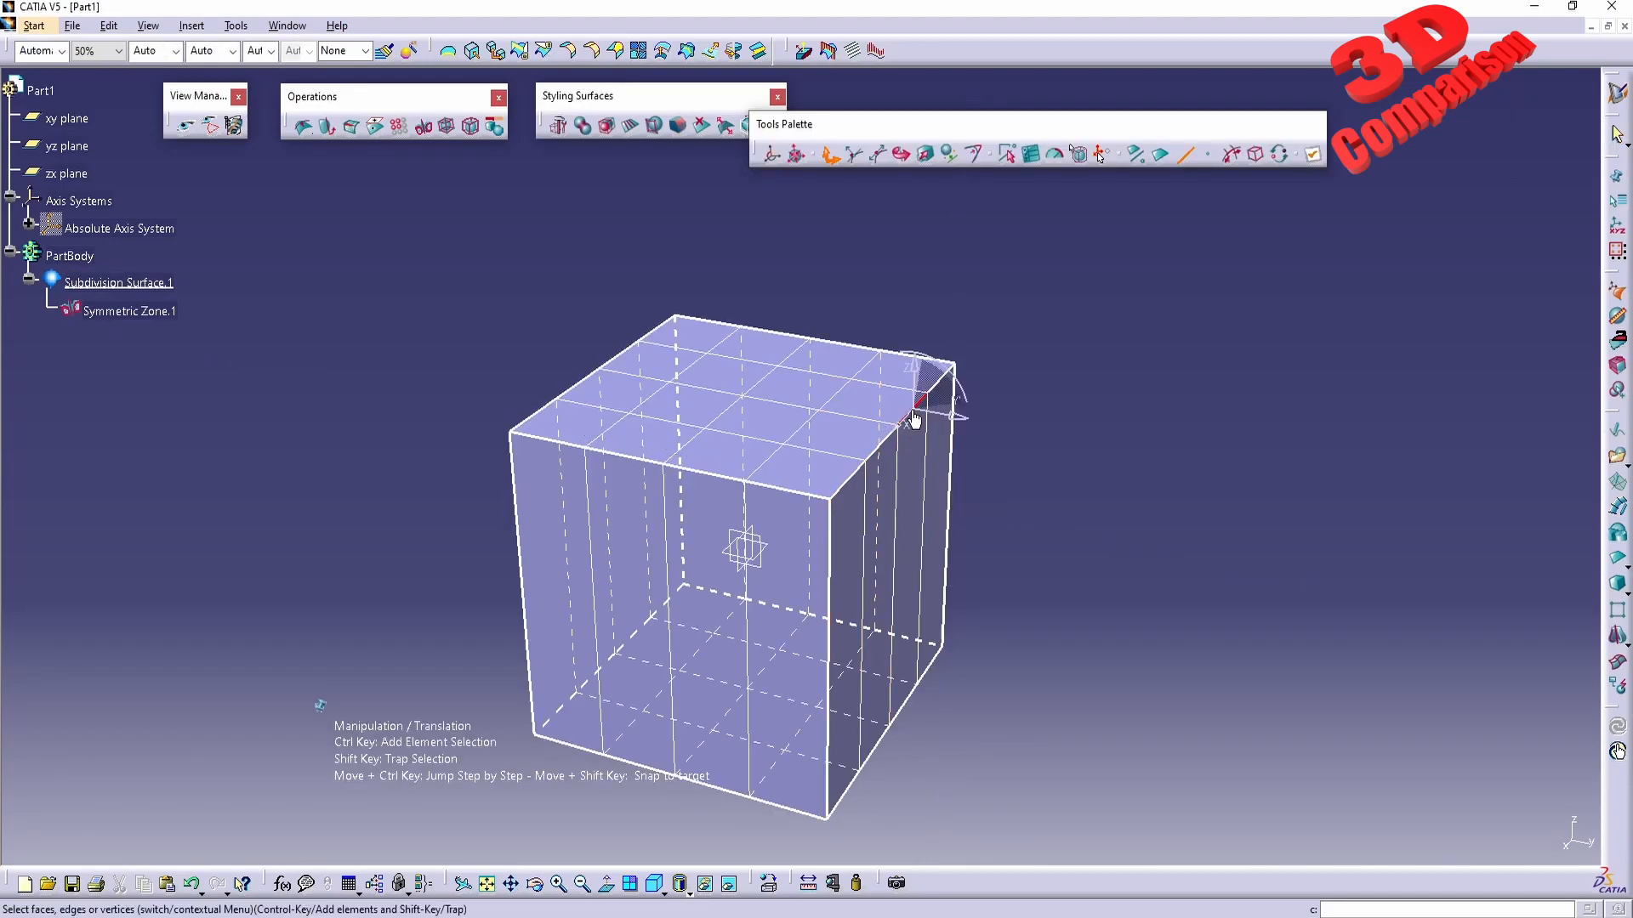
left_click(917, 387)
left_click_drag(917, 387, 927, 308)
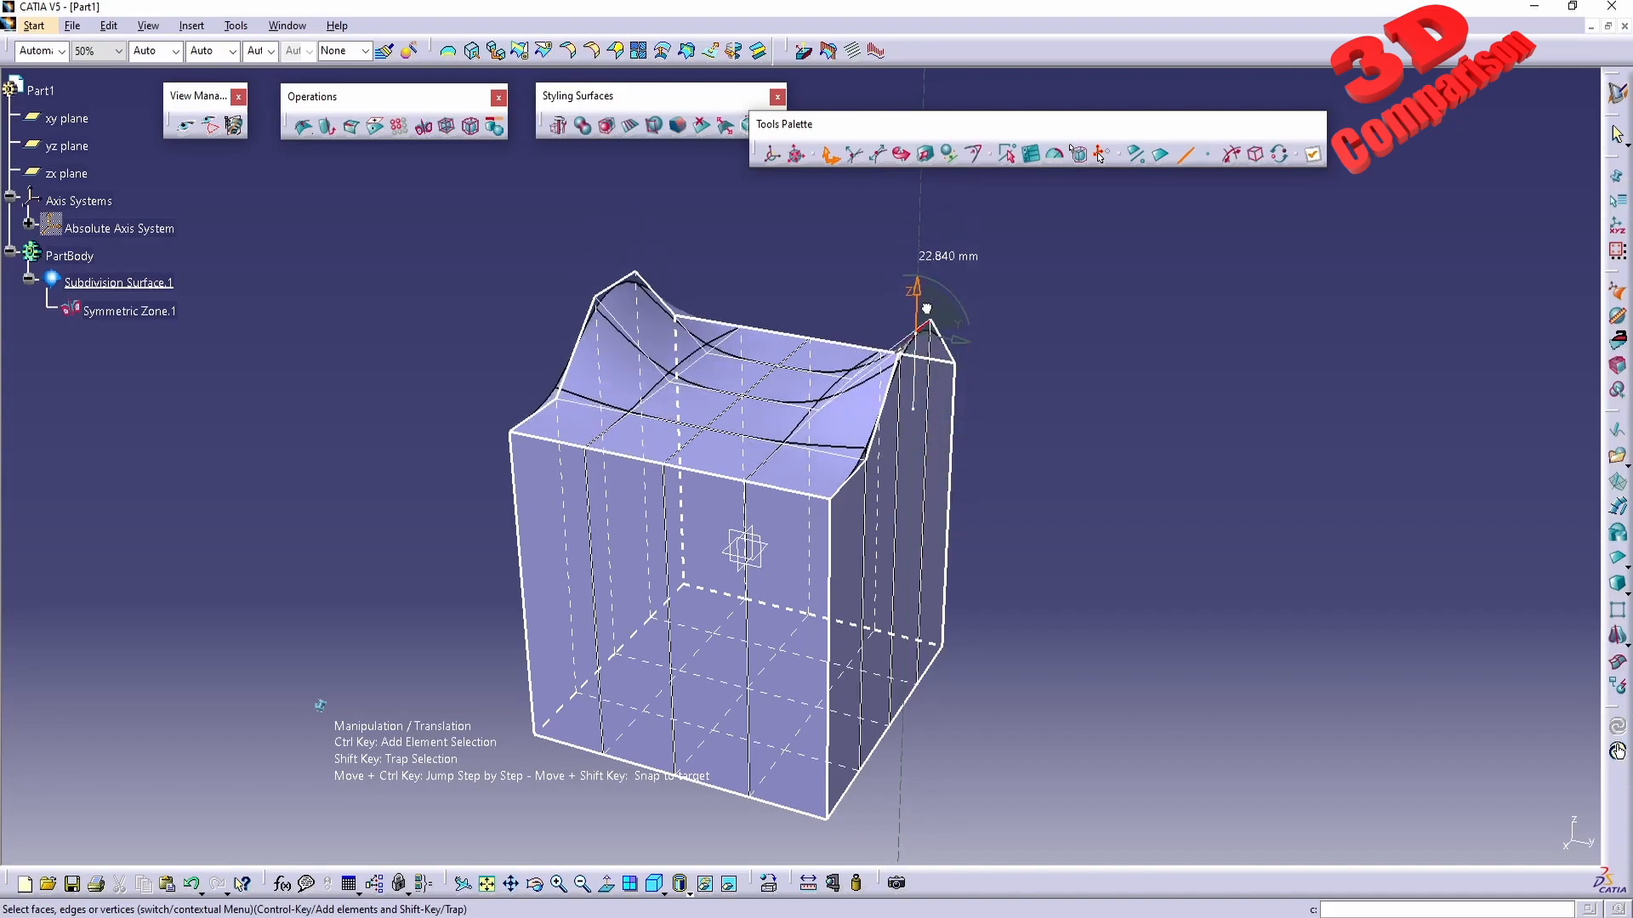
key("ctrl+z")
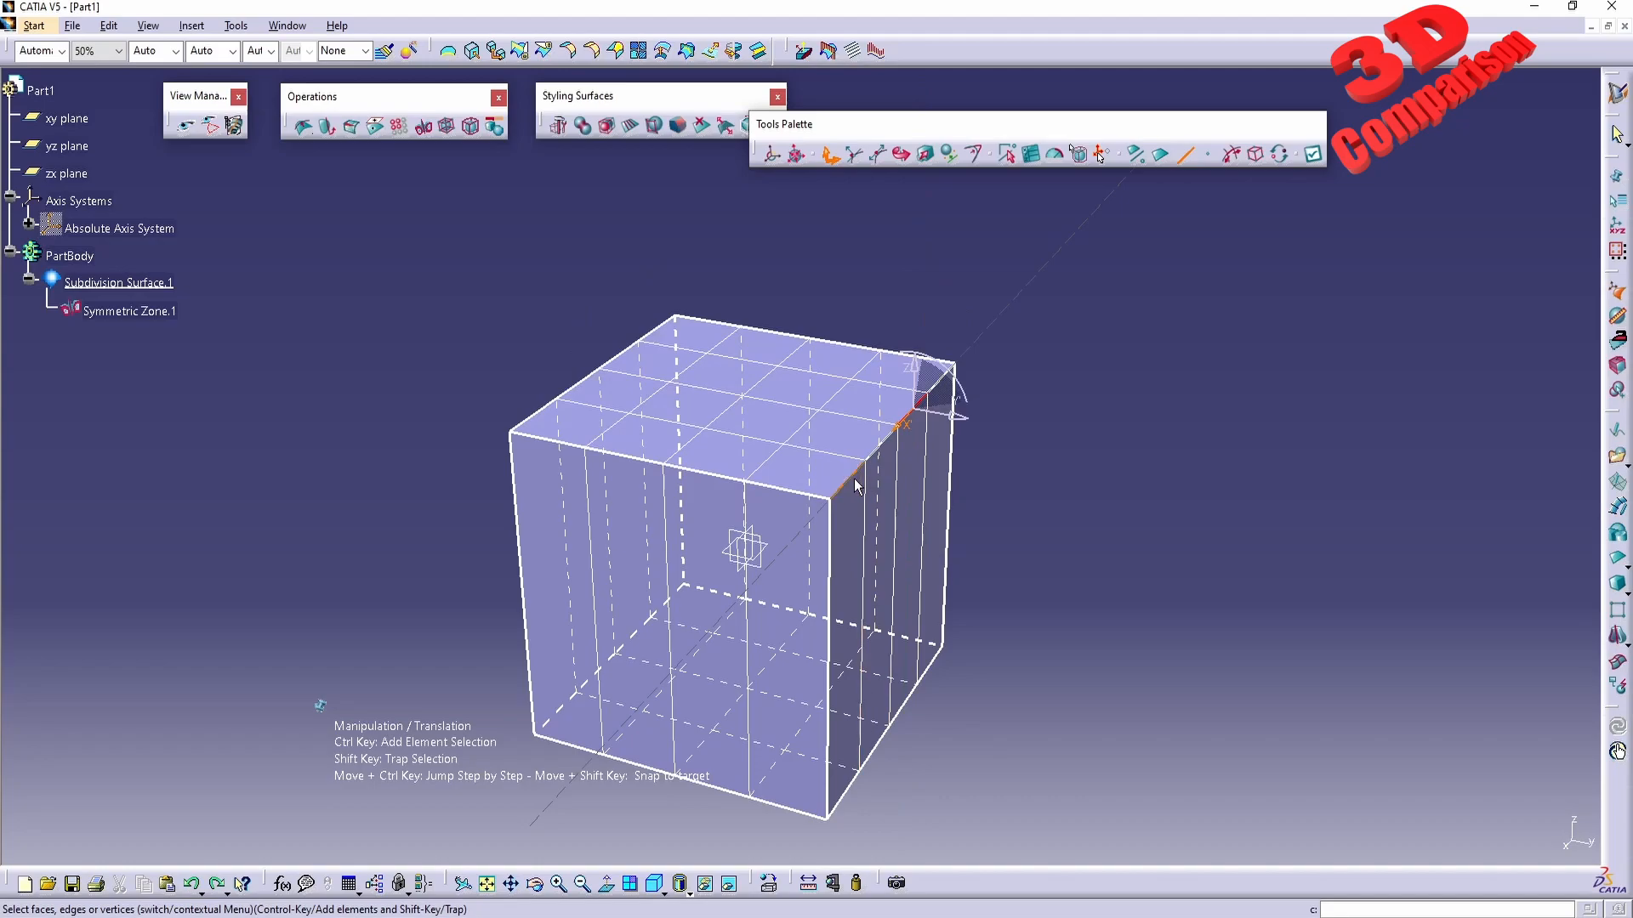
- Try raising both end segments of the cube's top side edge together, undo the move, and leave surface modification
left_click(854, 484)
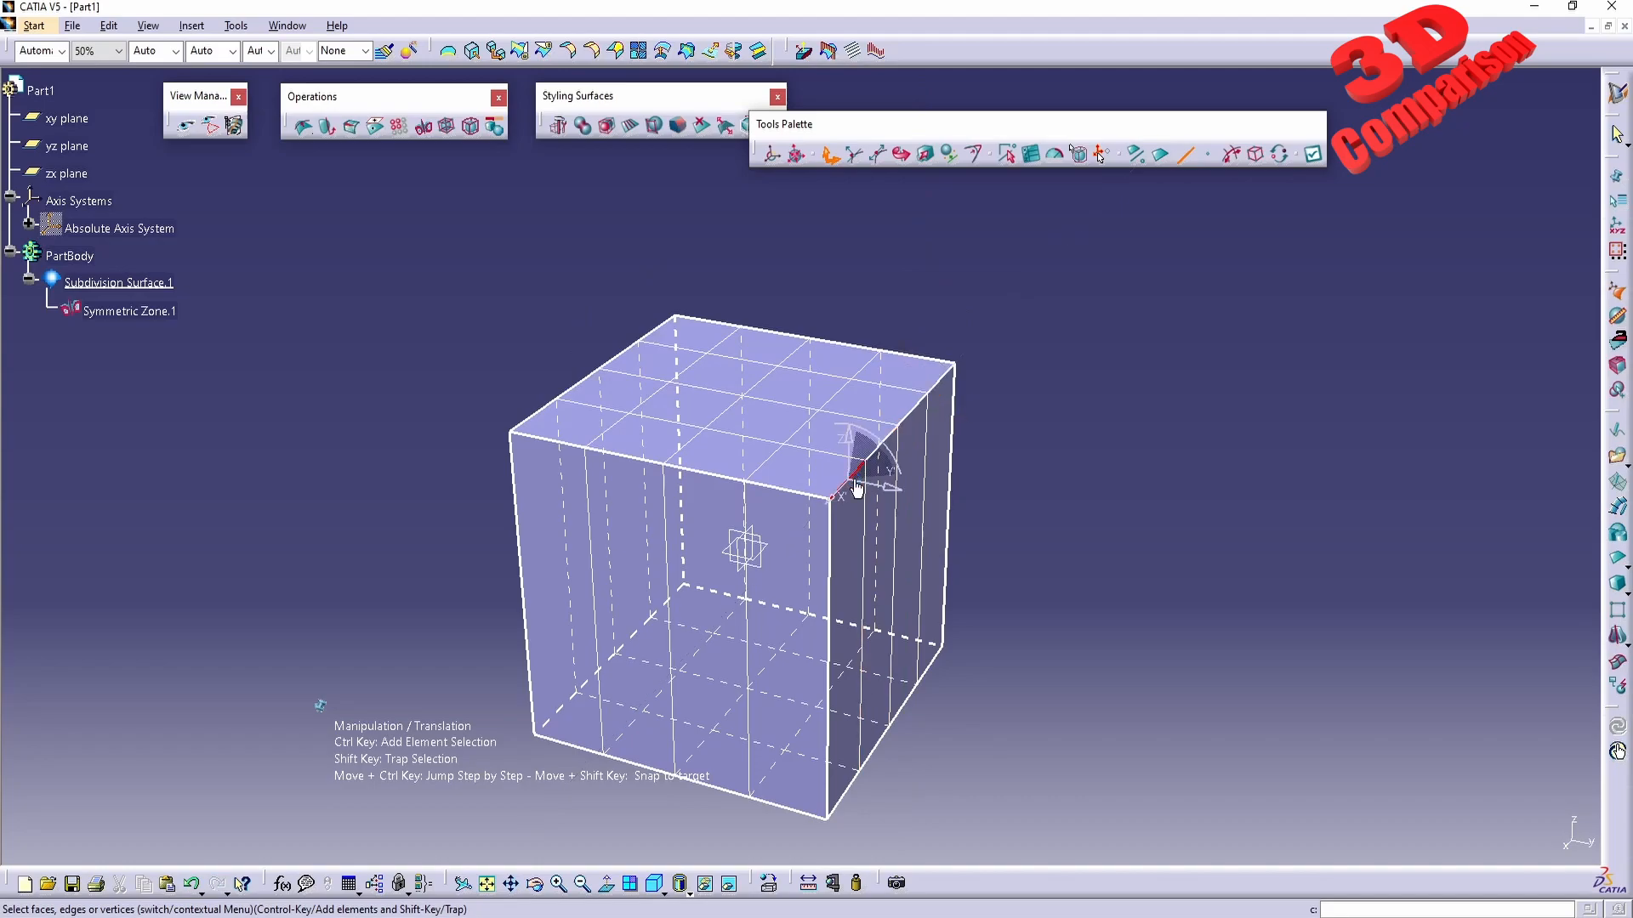
left_click(938, 391, "ctrl")
left_click_drag(899, 404, 911, 285)
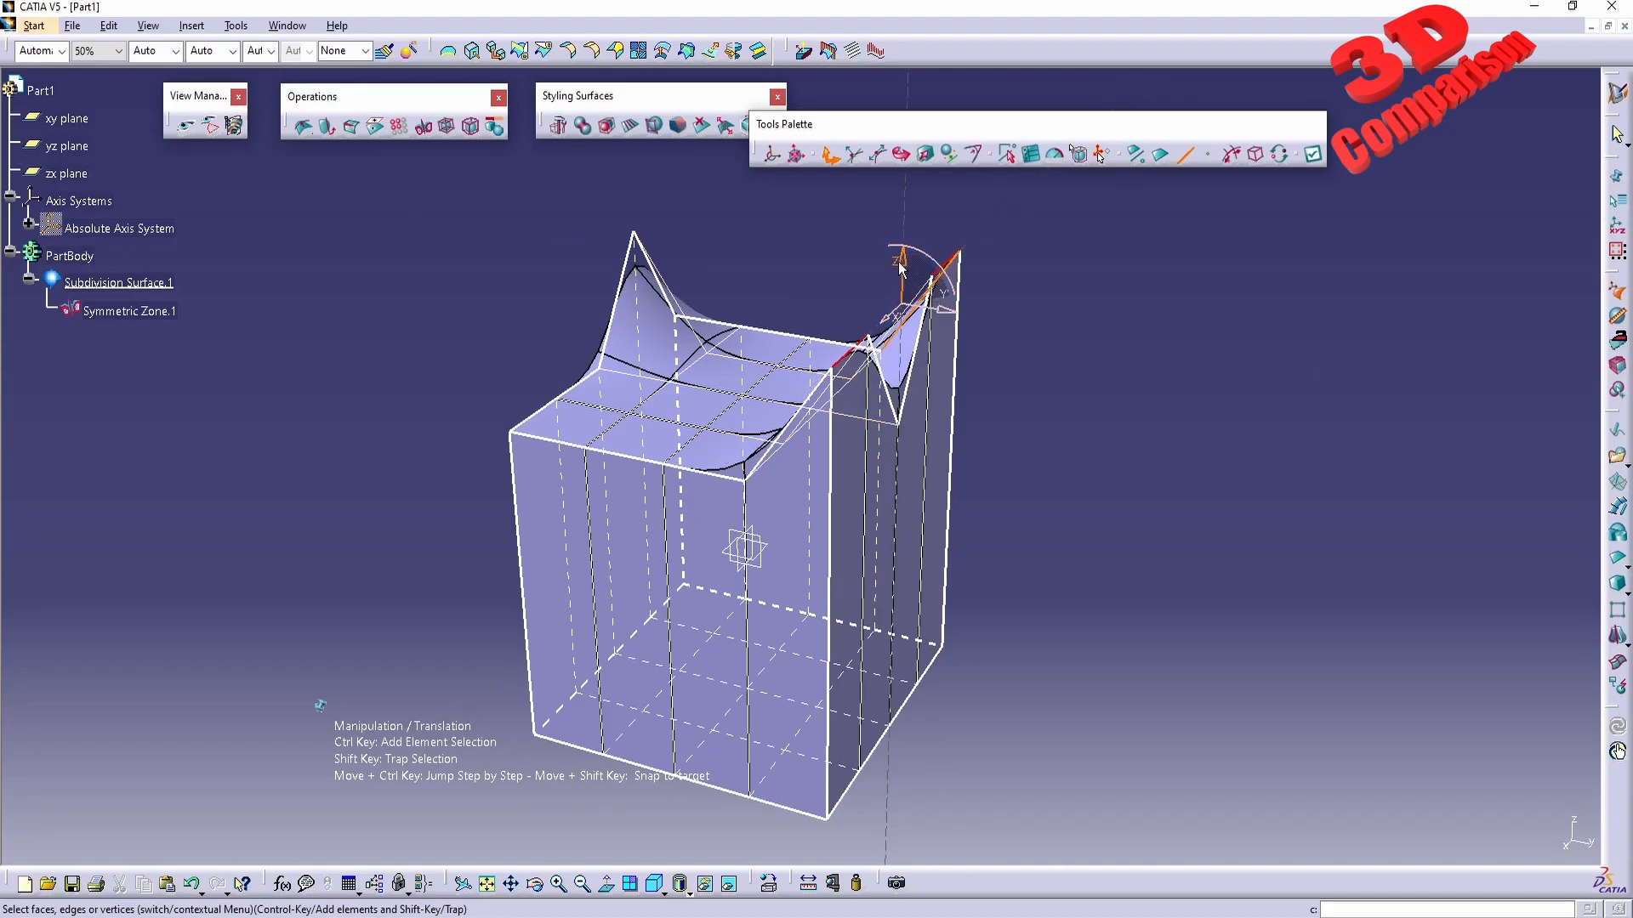
left_click_drag(897, 269, 884, 323)
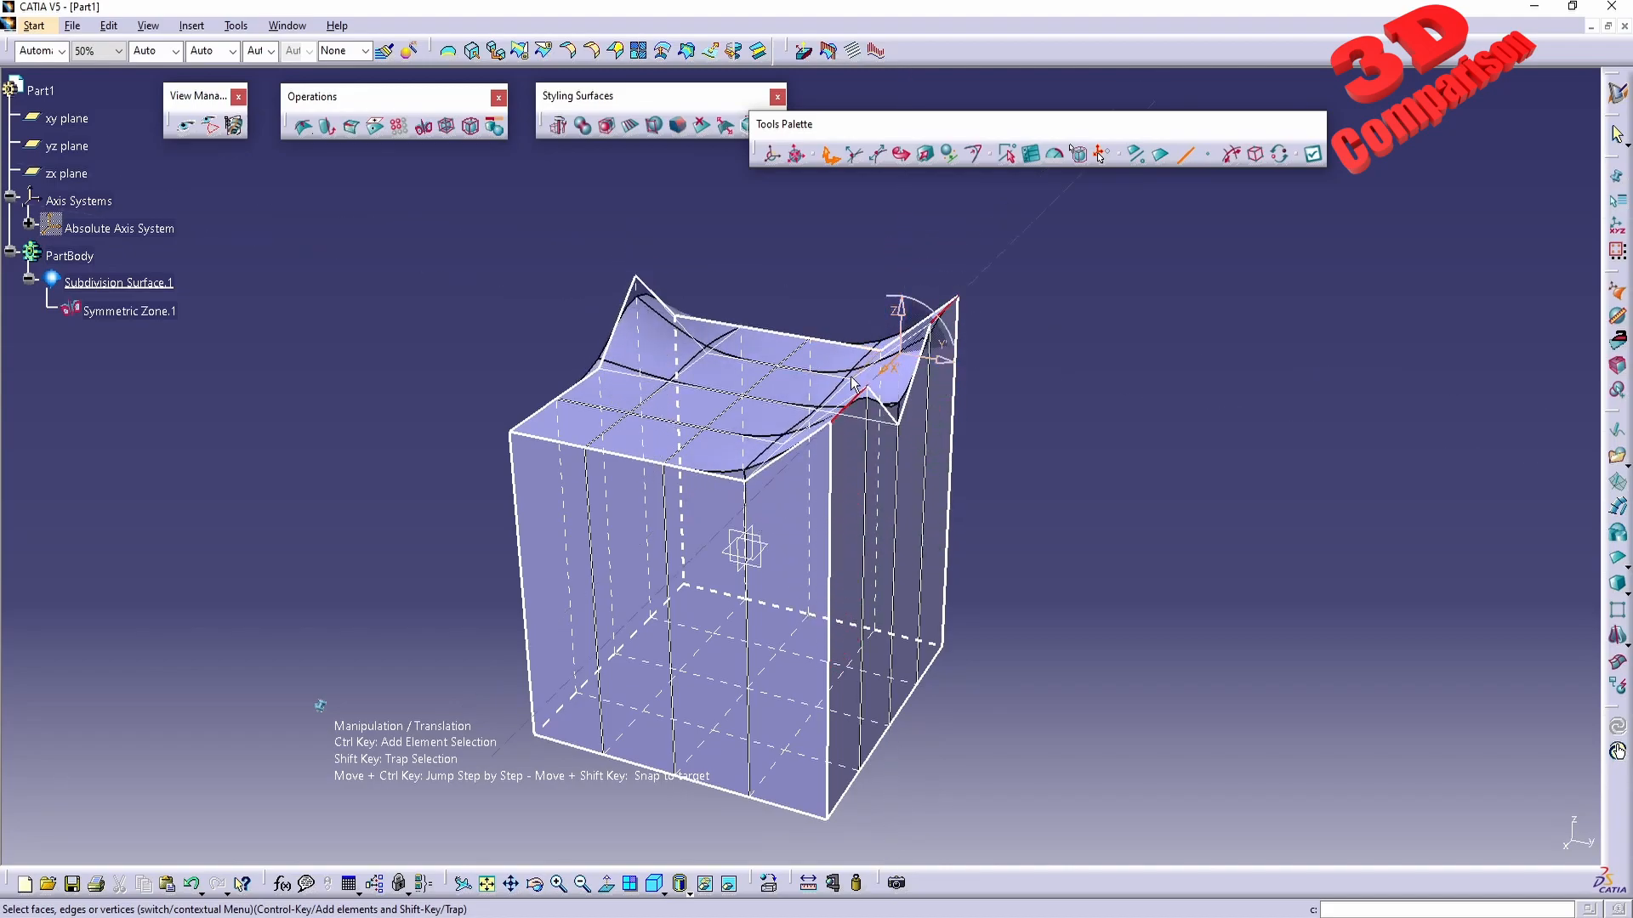
key("ctrl+z")
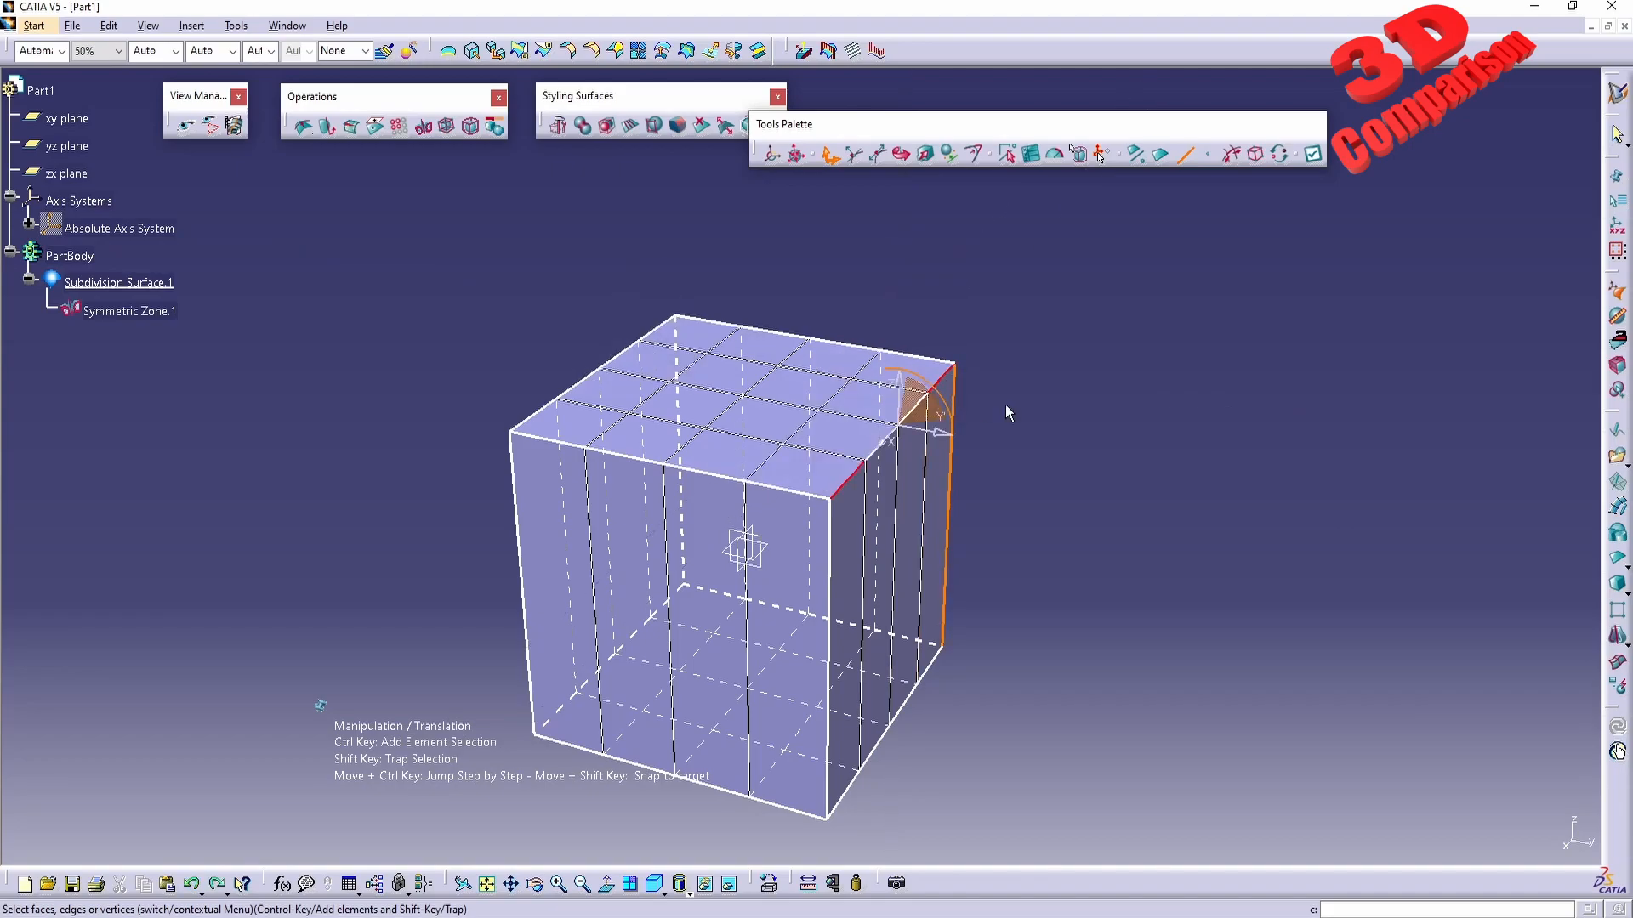
key("Escape")
left_click(939, 505)
- Inspect the faces linked by Symmetric Zone.1 and close its definition
double_click(129, 311)
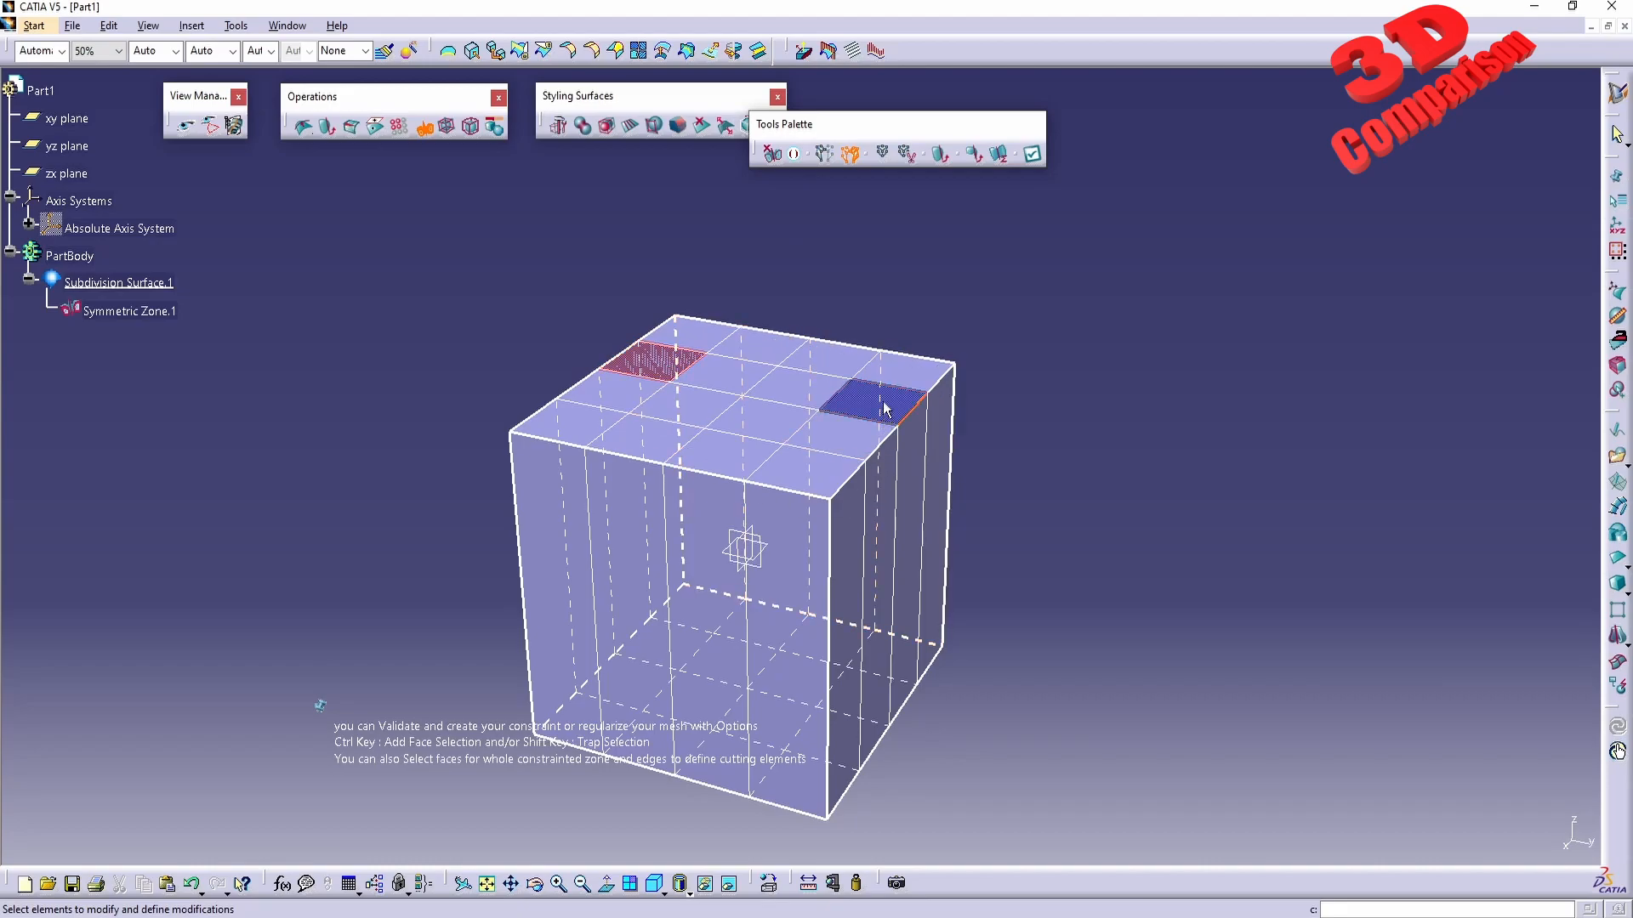
key("Escape")
left_click(887, 507)
left_click(972, 398)
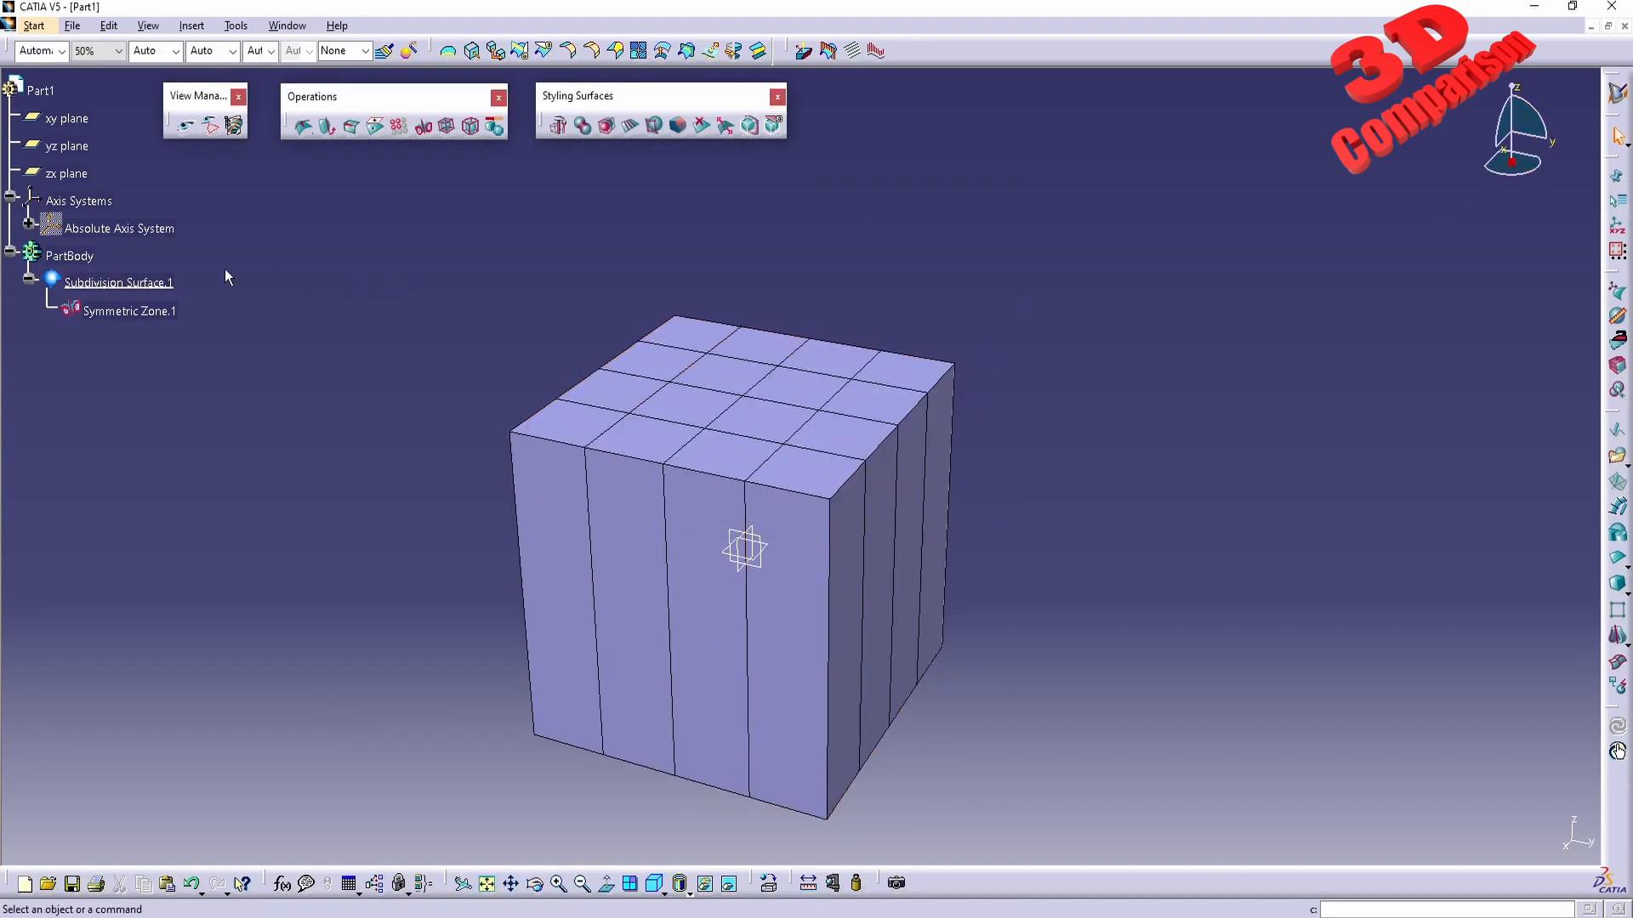
- Close Part1 without saving and start a new part in the Imagine & Shape workbench
left_click(1624, 27)
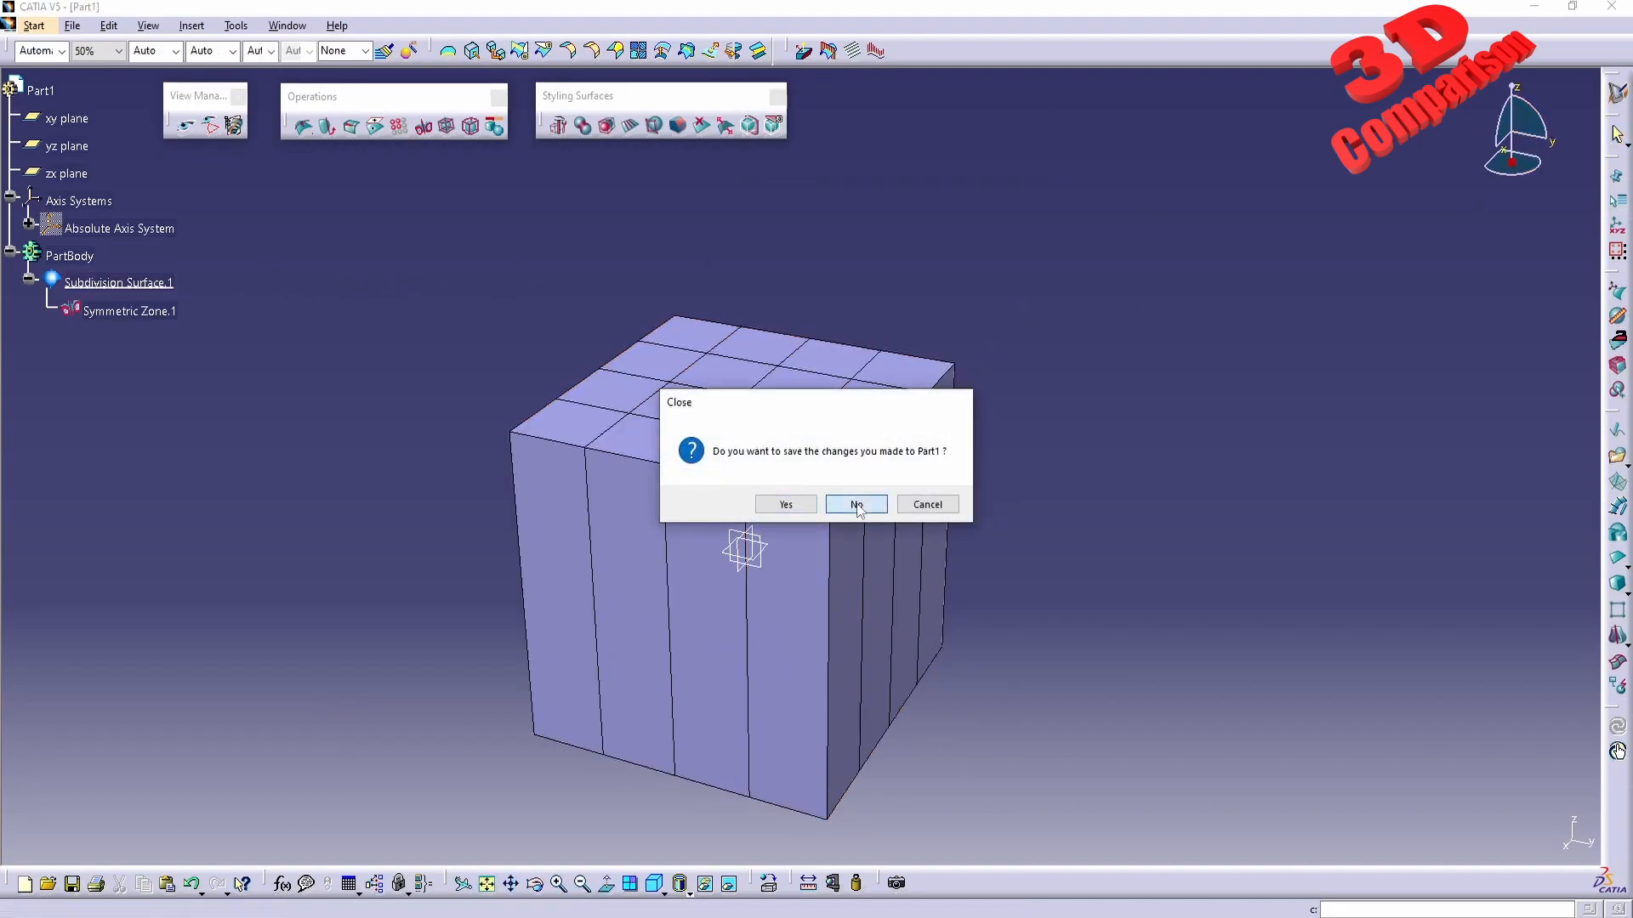
left_click(858, 505)
left_click(16, 25)
mouse_move(68, 91)
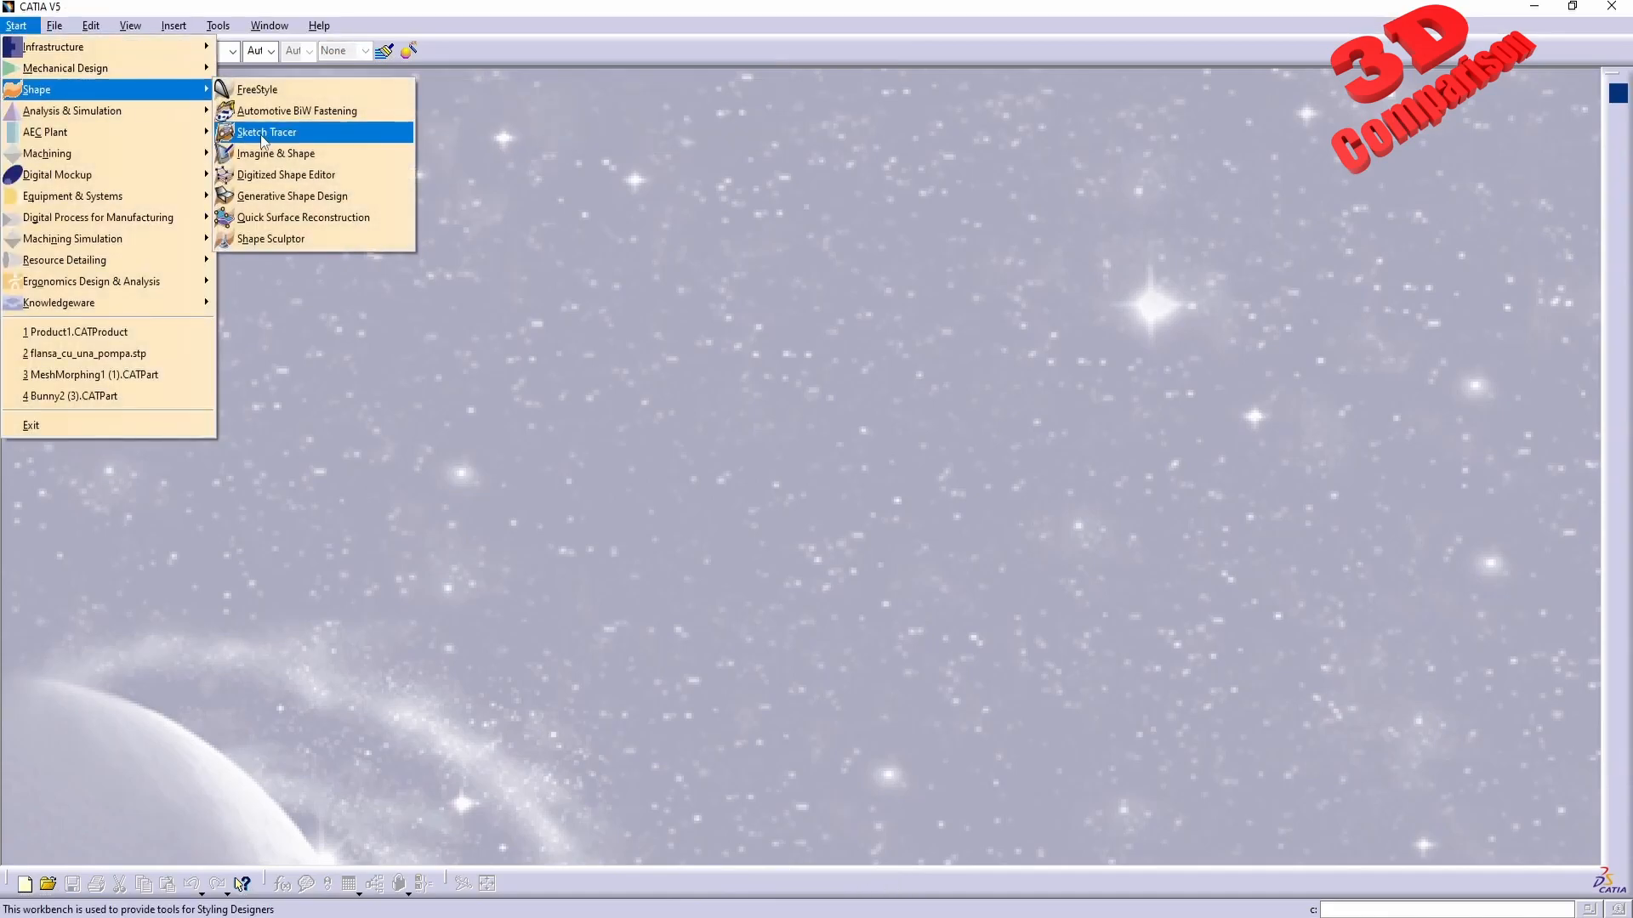
left_click(268, 153)
left_click(704, 630)
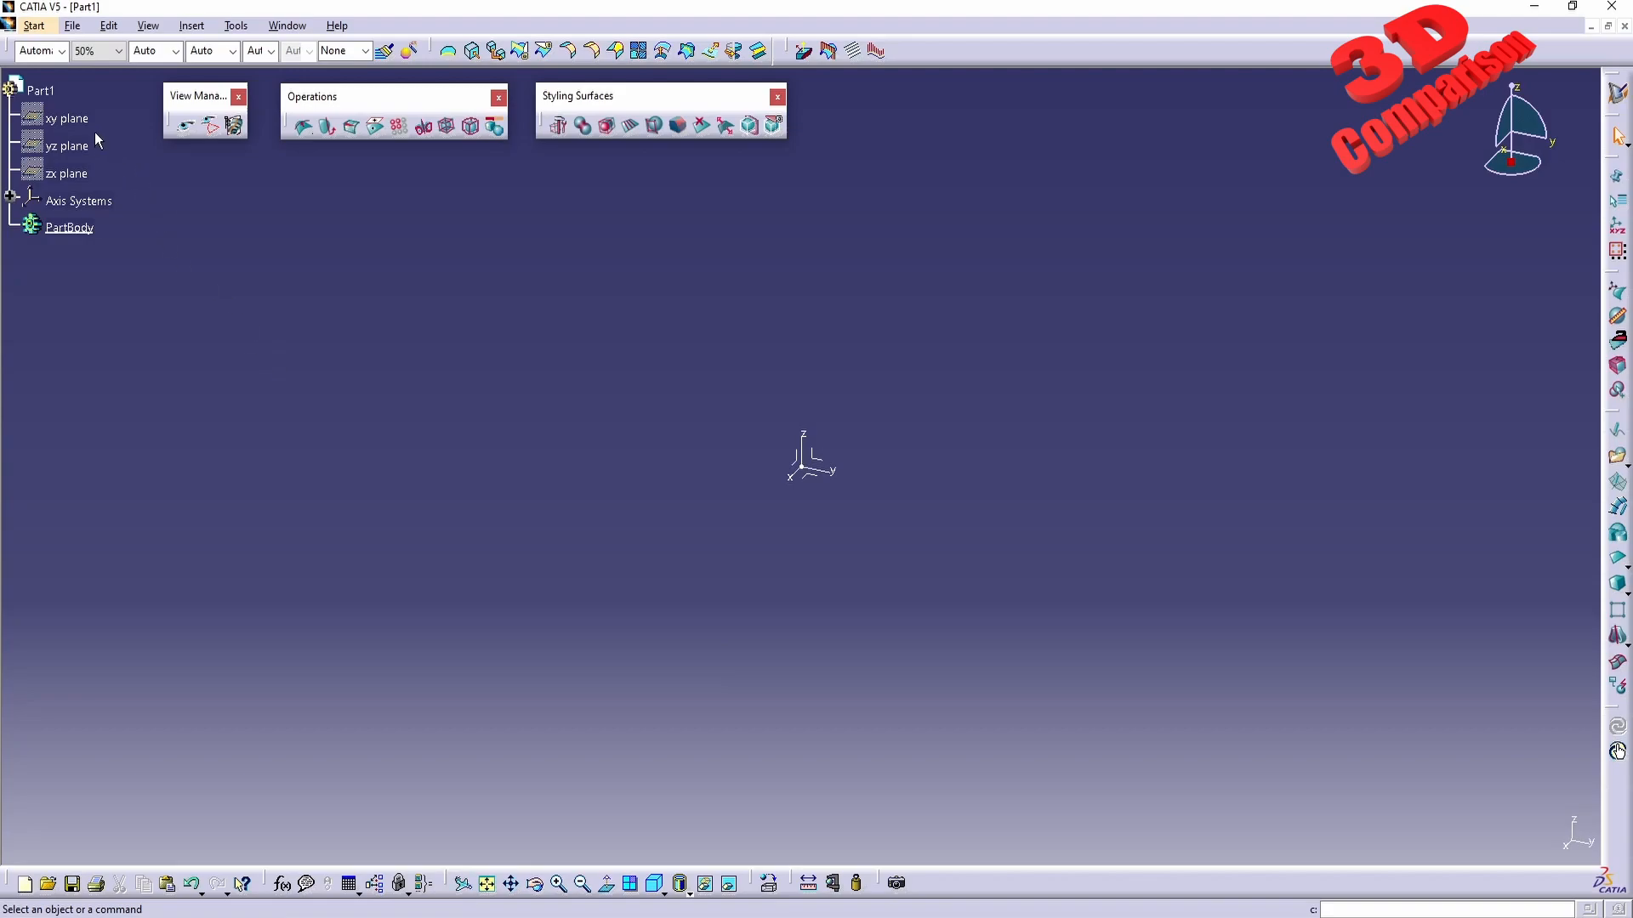
- Show the xy, yz and zx planes and hide the Absolute Axis System
left_click(68, 118)
left_click(66, 173, "shift")
right_click(70, 125)
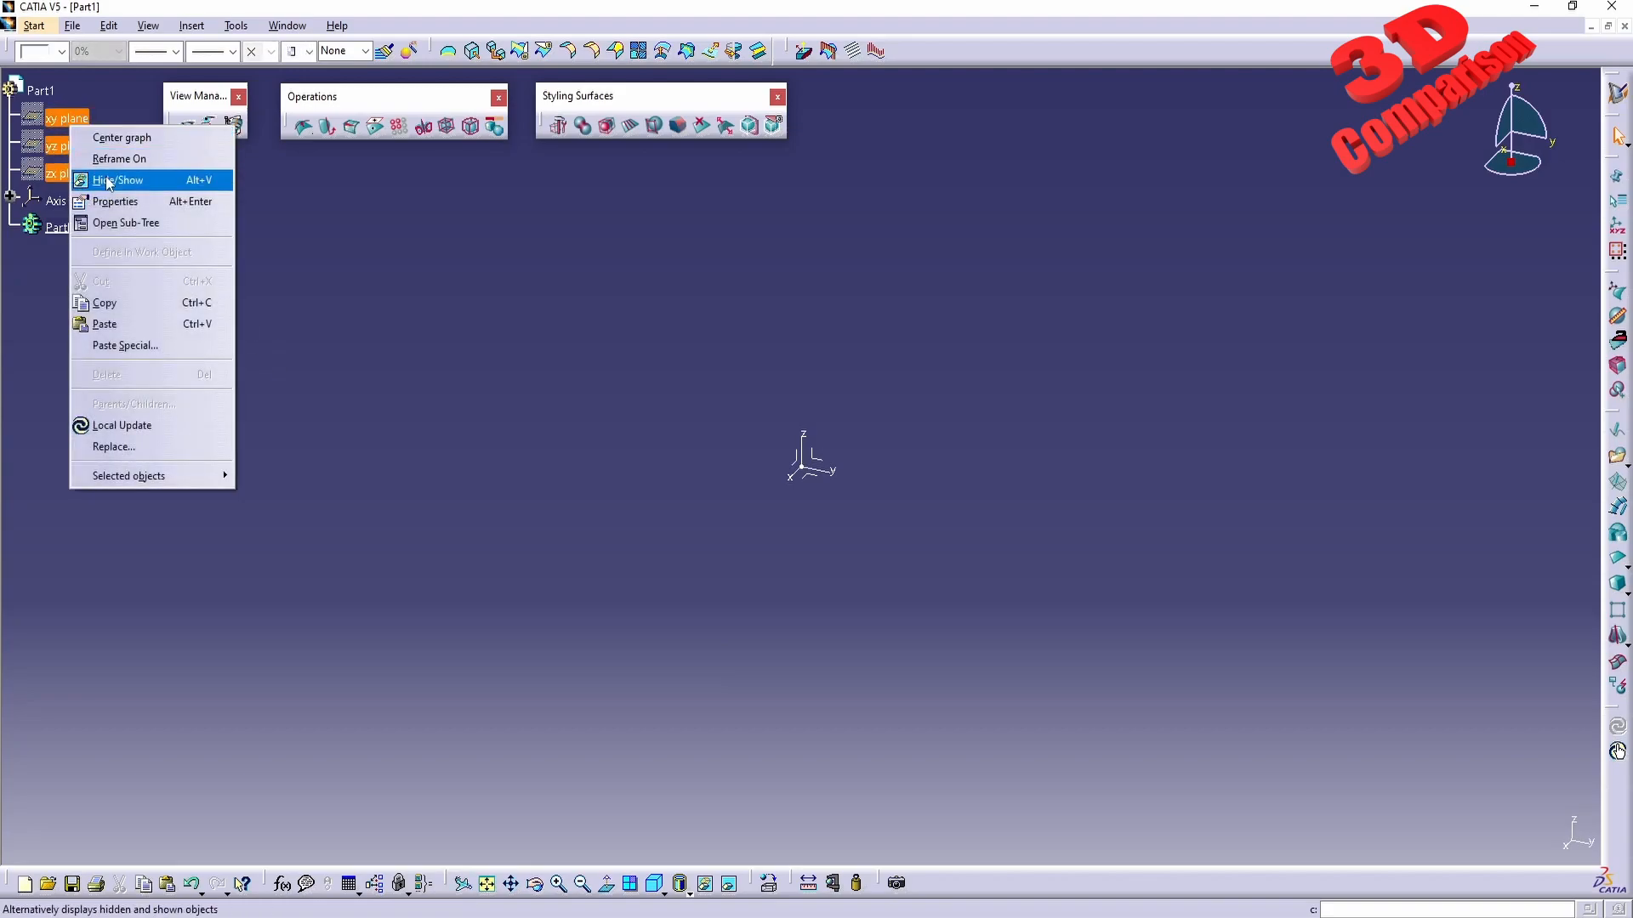
left_click(108, 180)
left_click(10, 196)
right_click(102, 235)
left_click(140, 286)
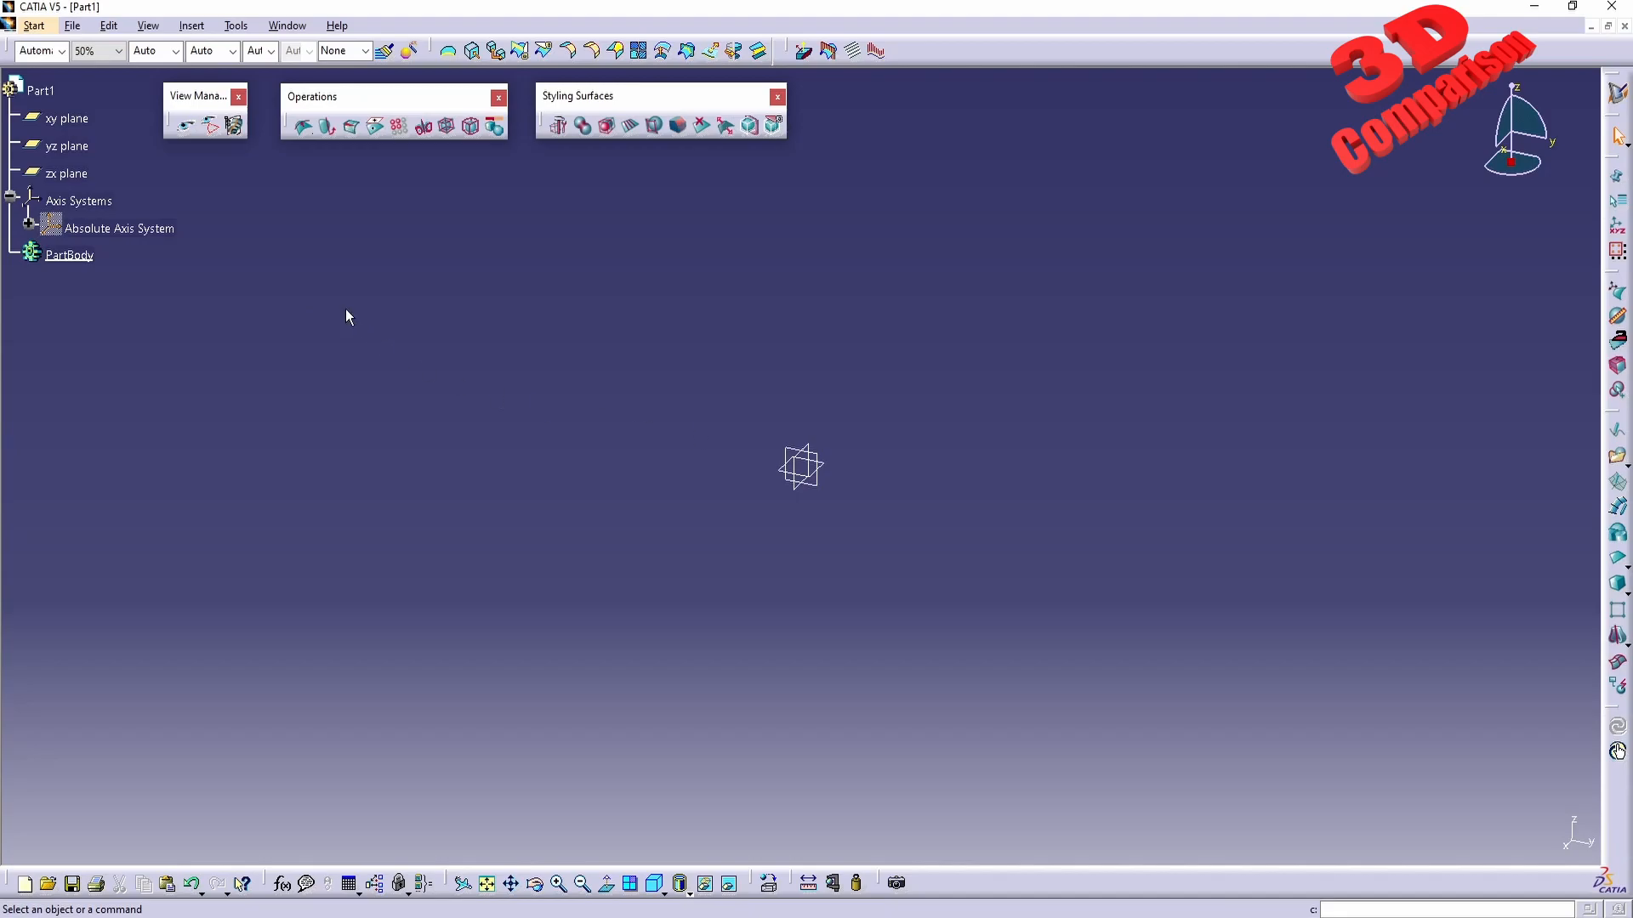
- Create a box subdivision surface on the yz plane and move the Tools Palette clear of the view's edge toolbars
left_click(818, 463)
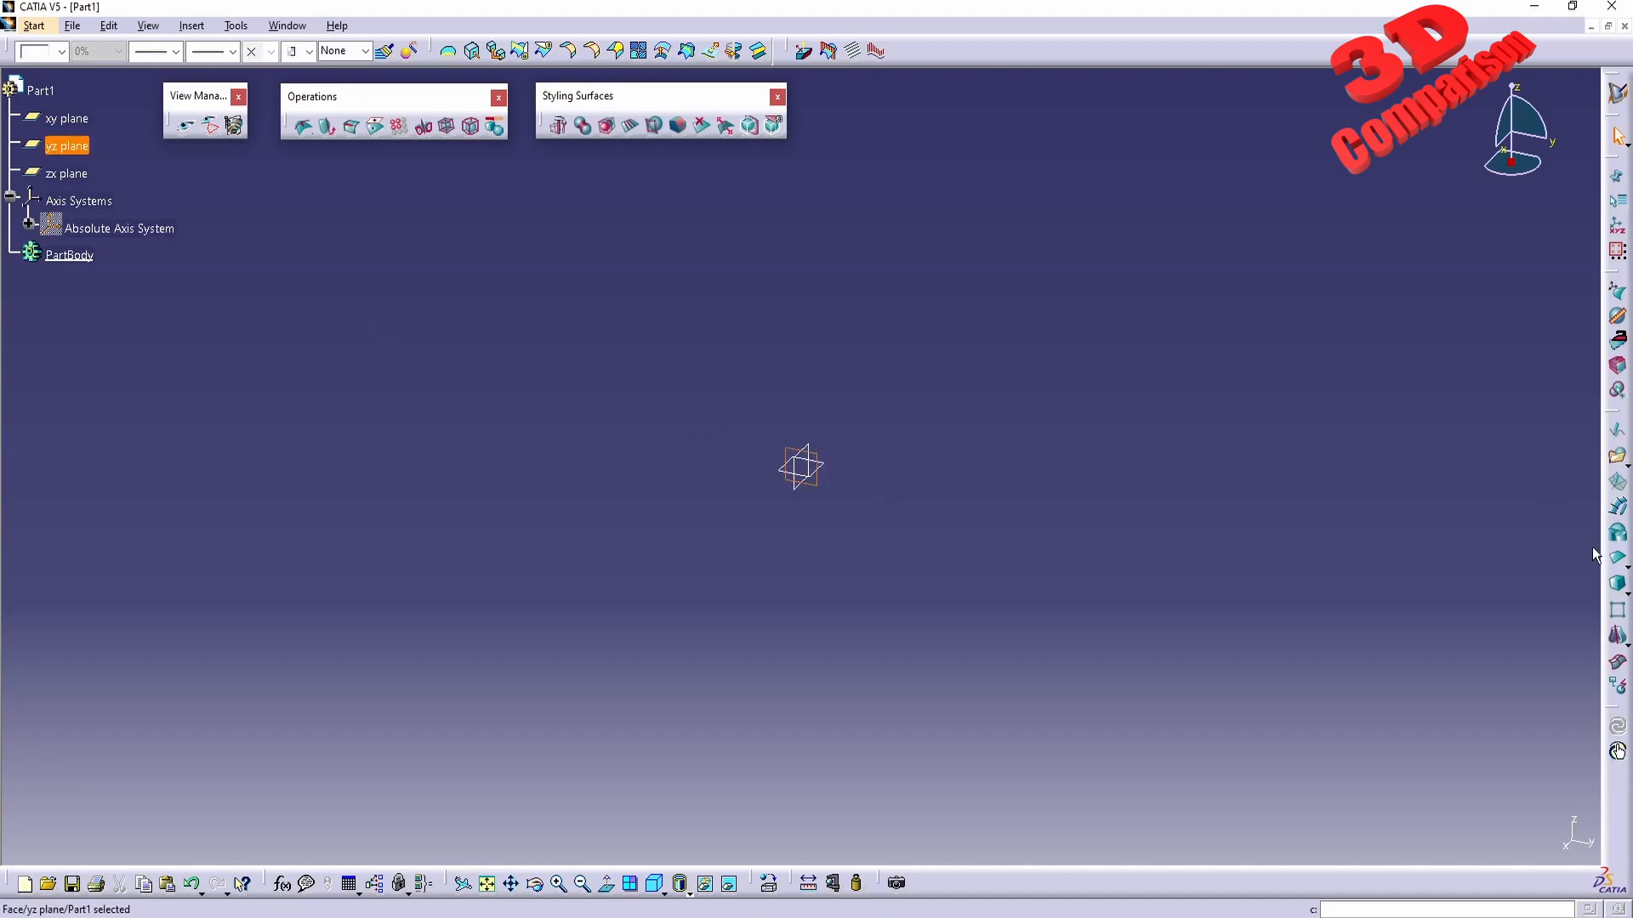
left_click(1618, 587)
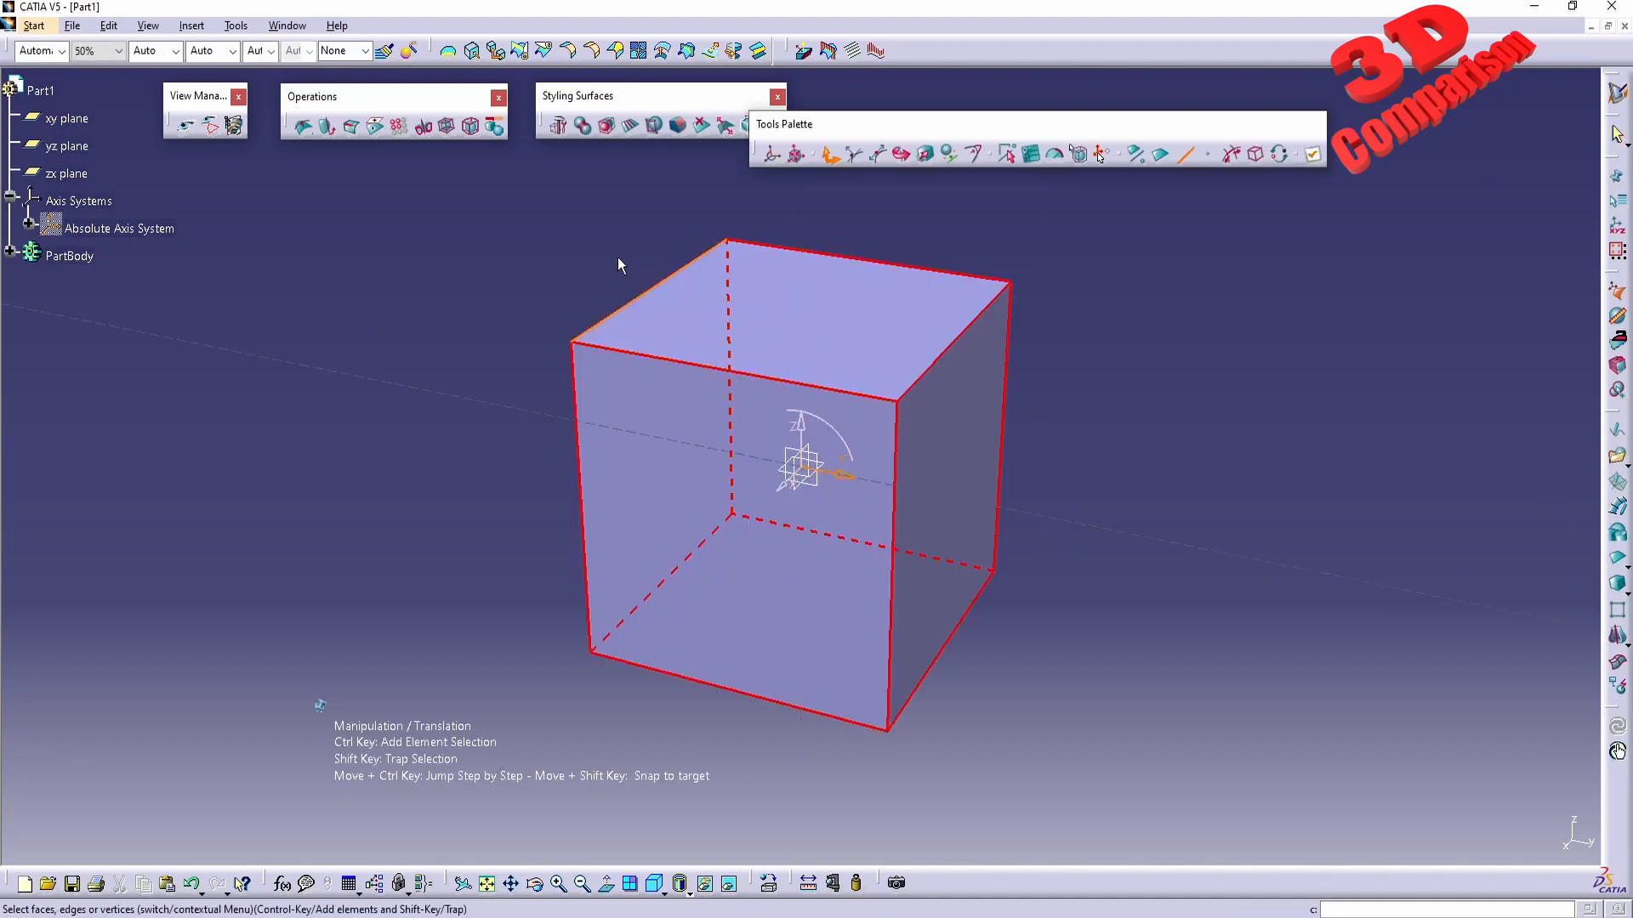
left_click_drag(877, 120, 523, 196)
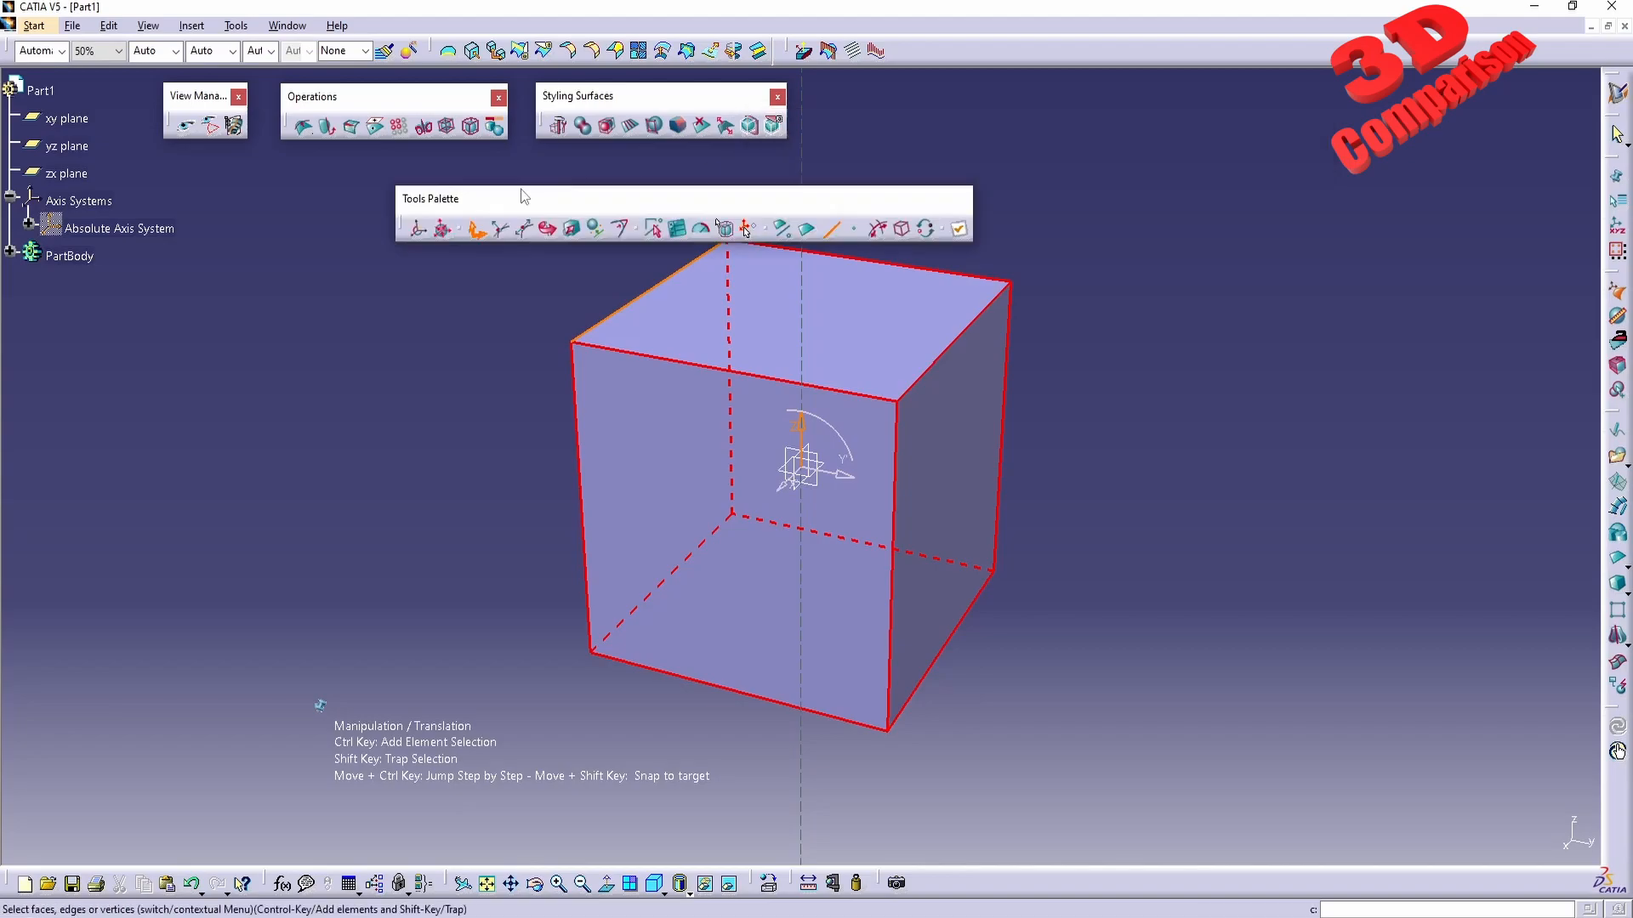
- Cut the box's faces with 3 sections along each of two adjacent top edges using Face Cutting
left_click(631, 127)
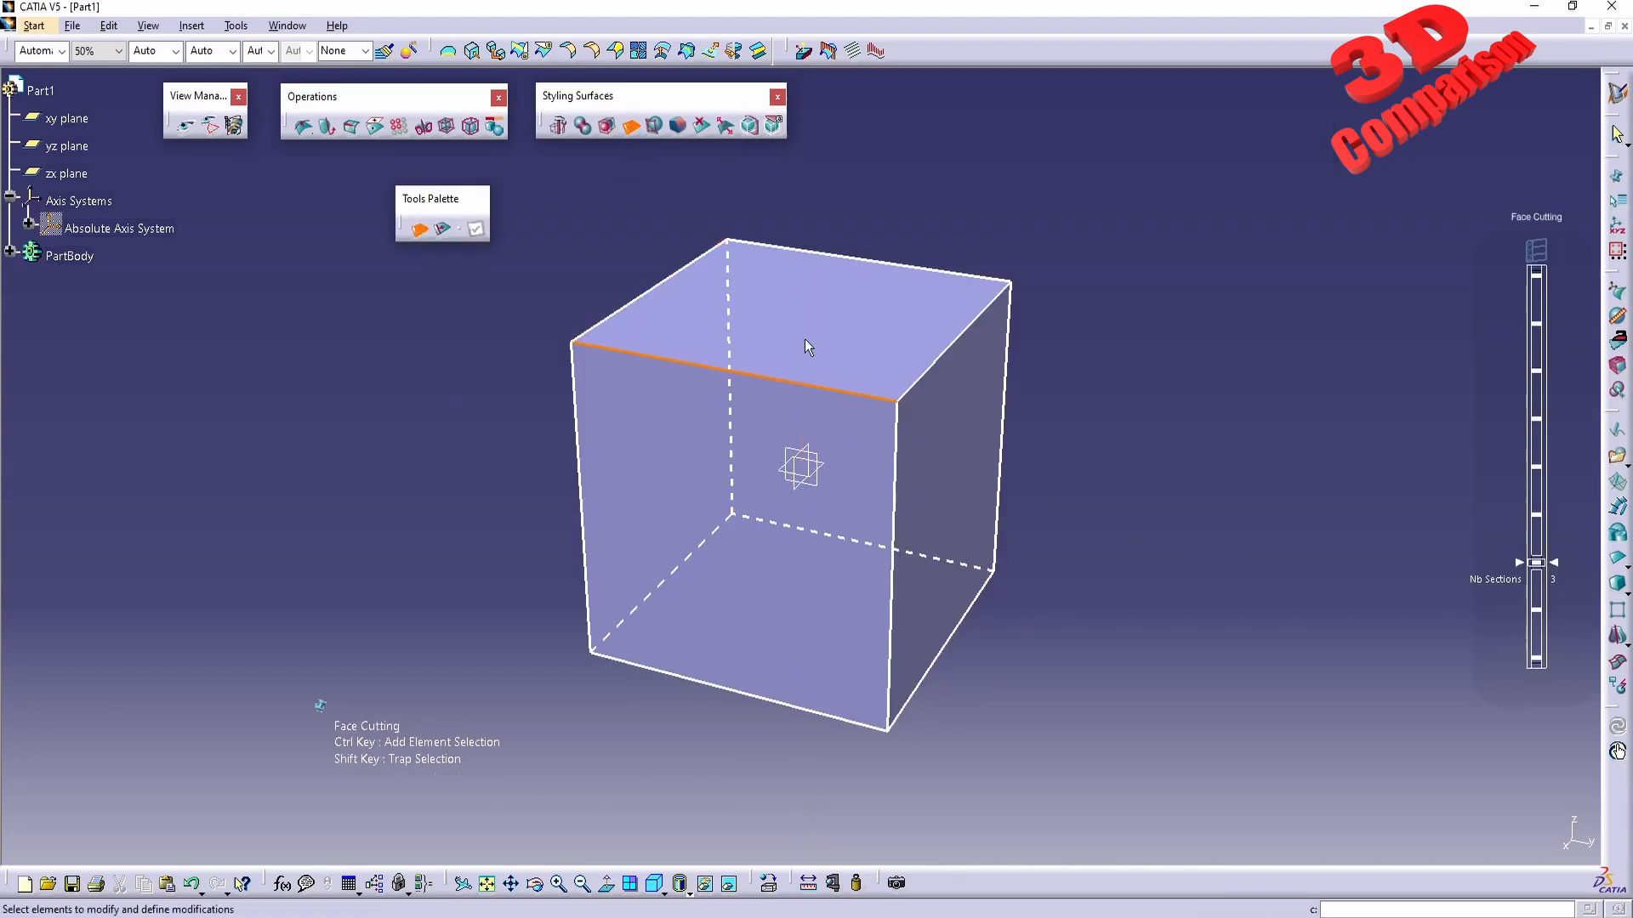
left_click(954, 357)
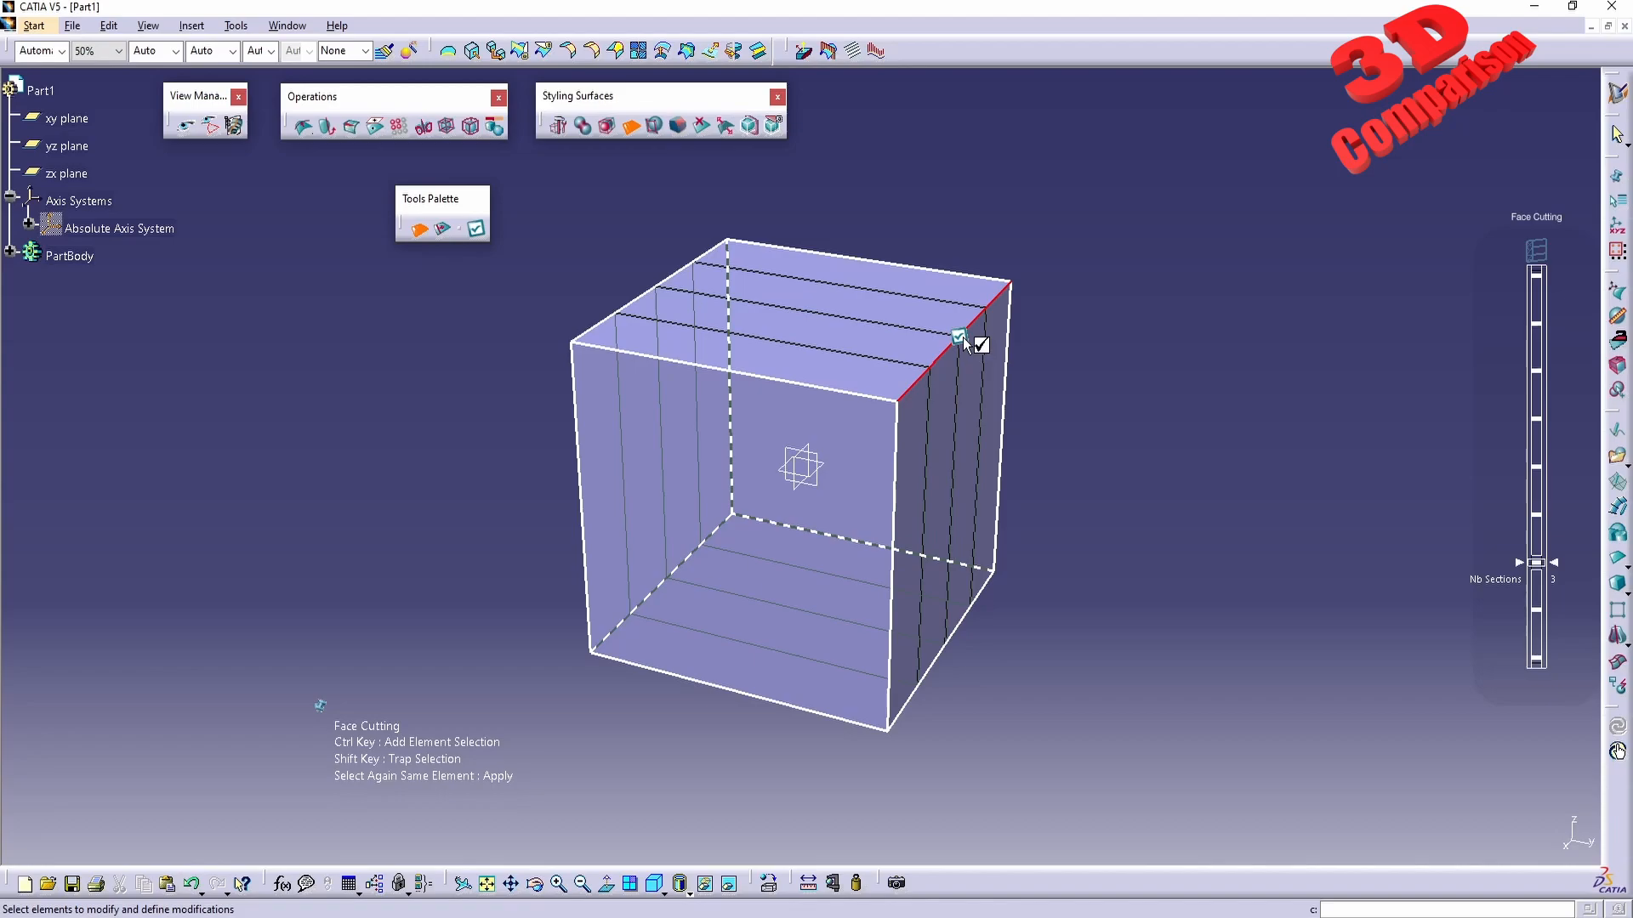
left_click(968, 341)
left_click(864, 401)
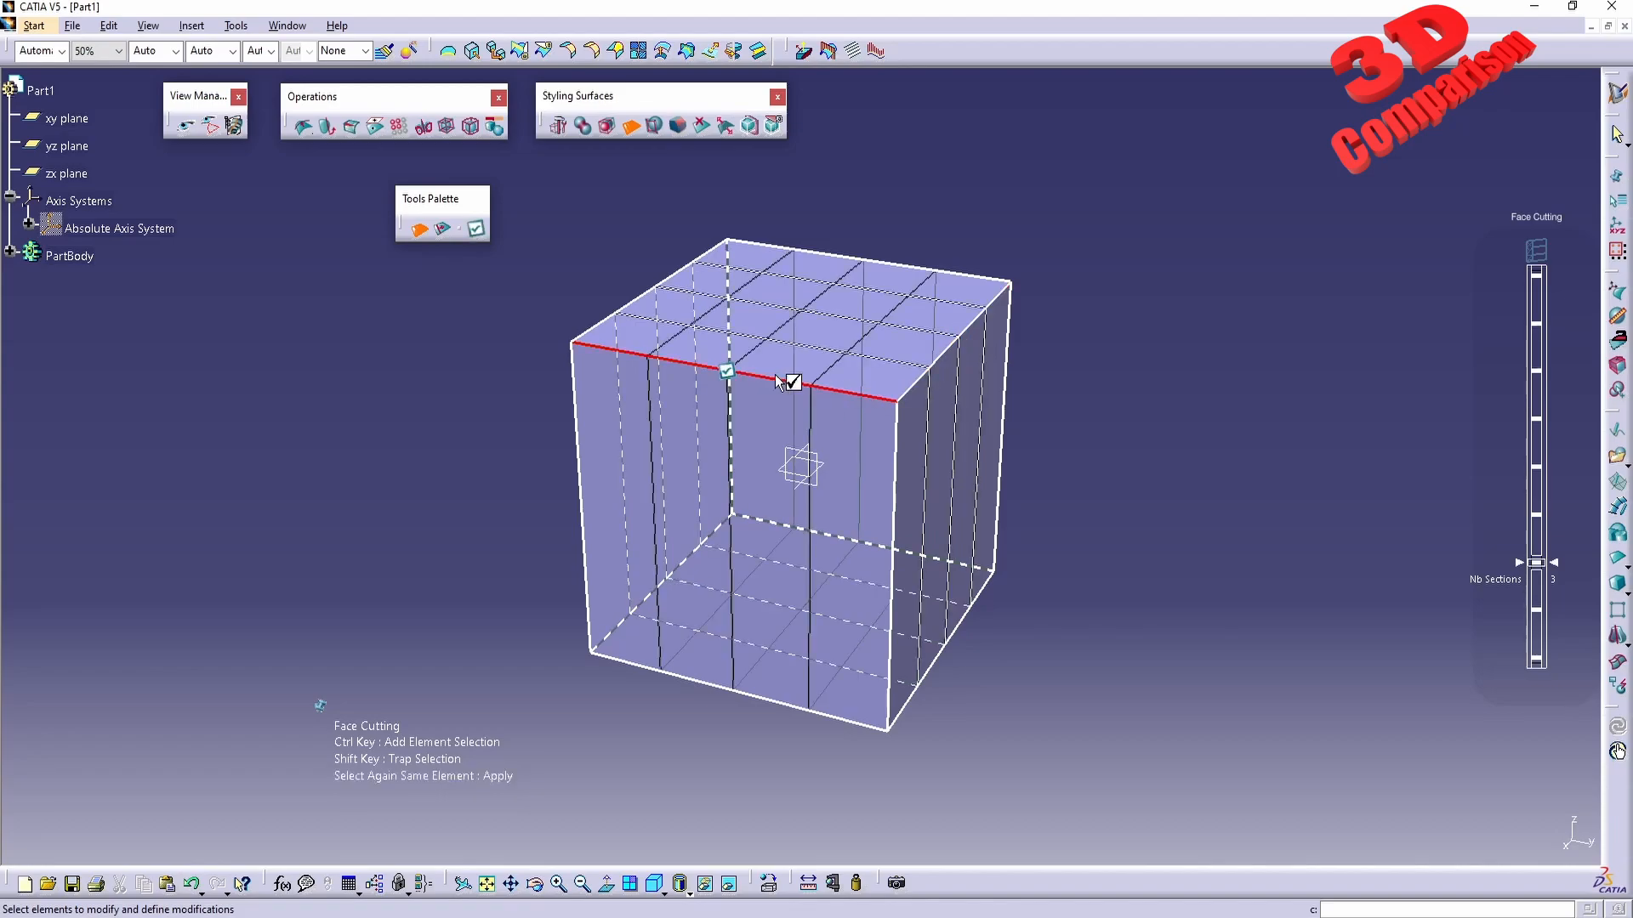
left_click(733, 372)
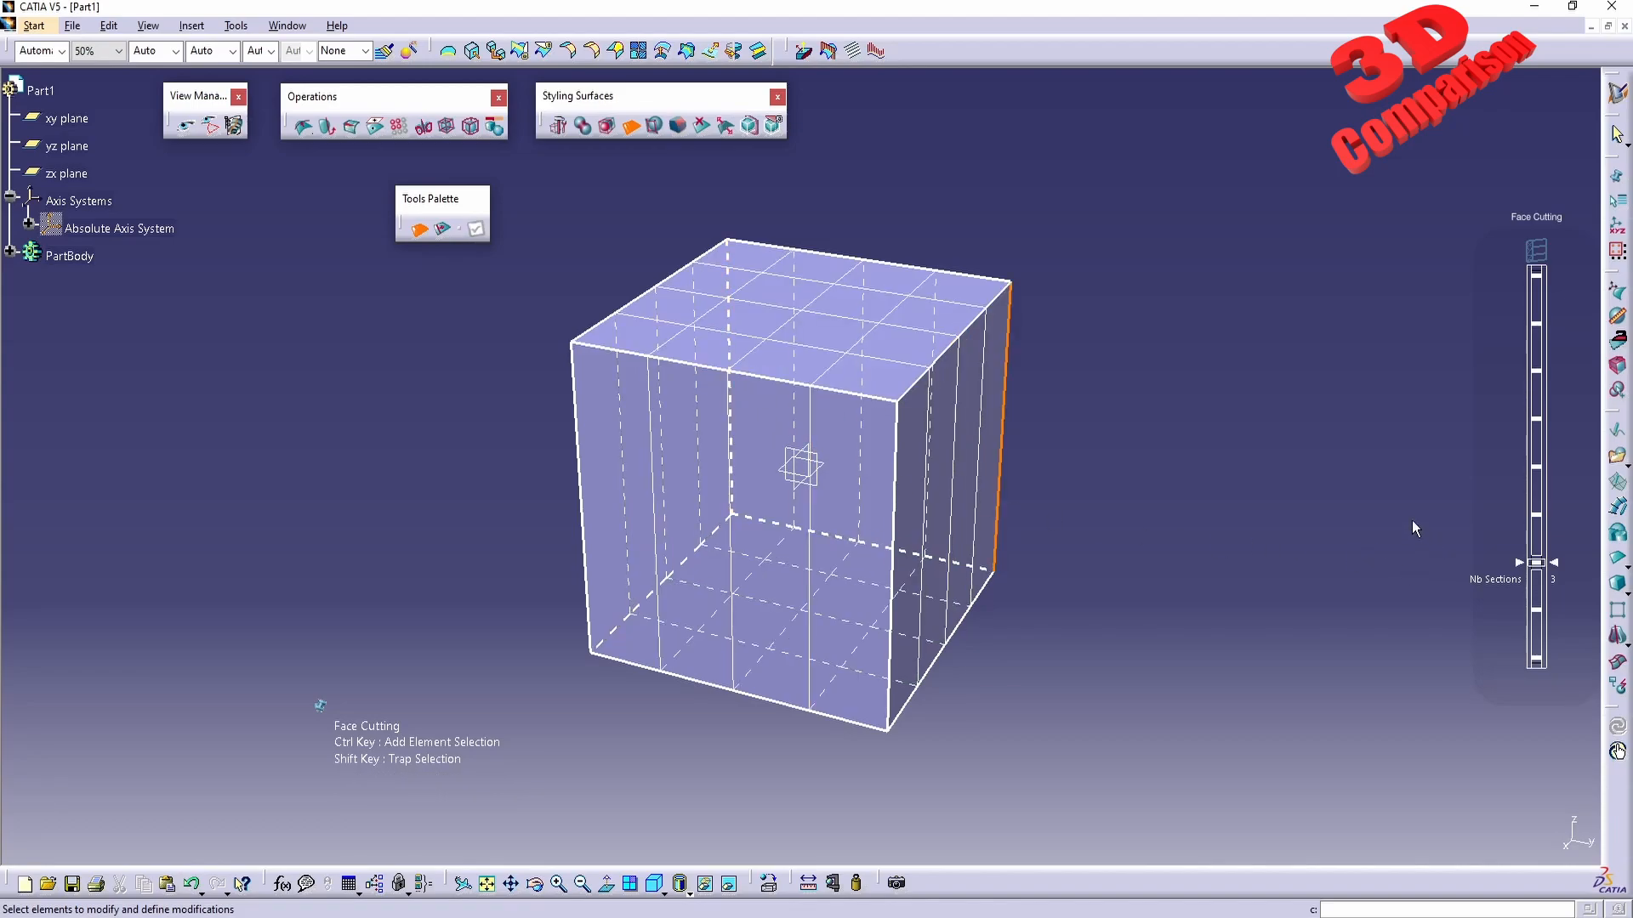
key("Escape")
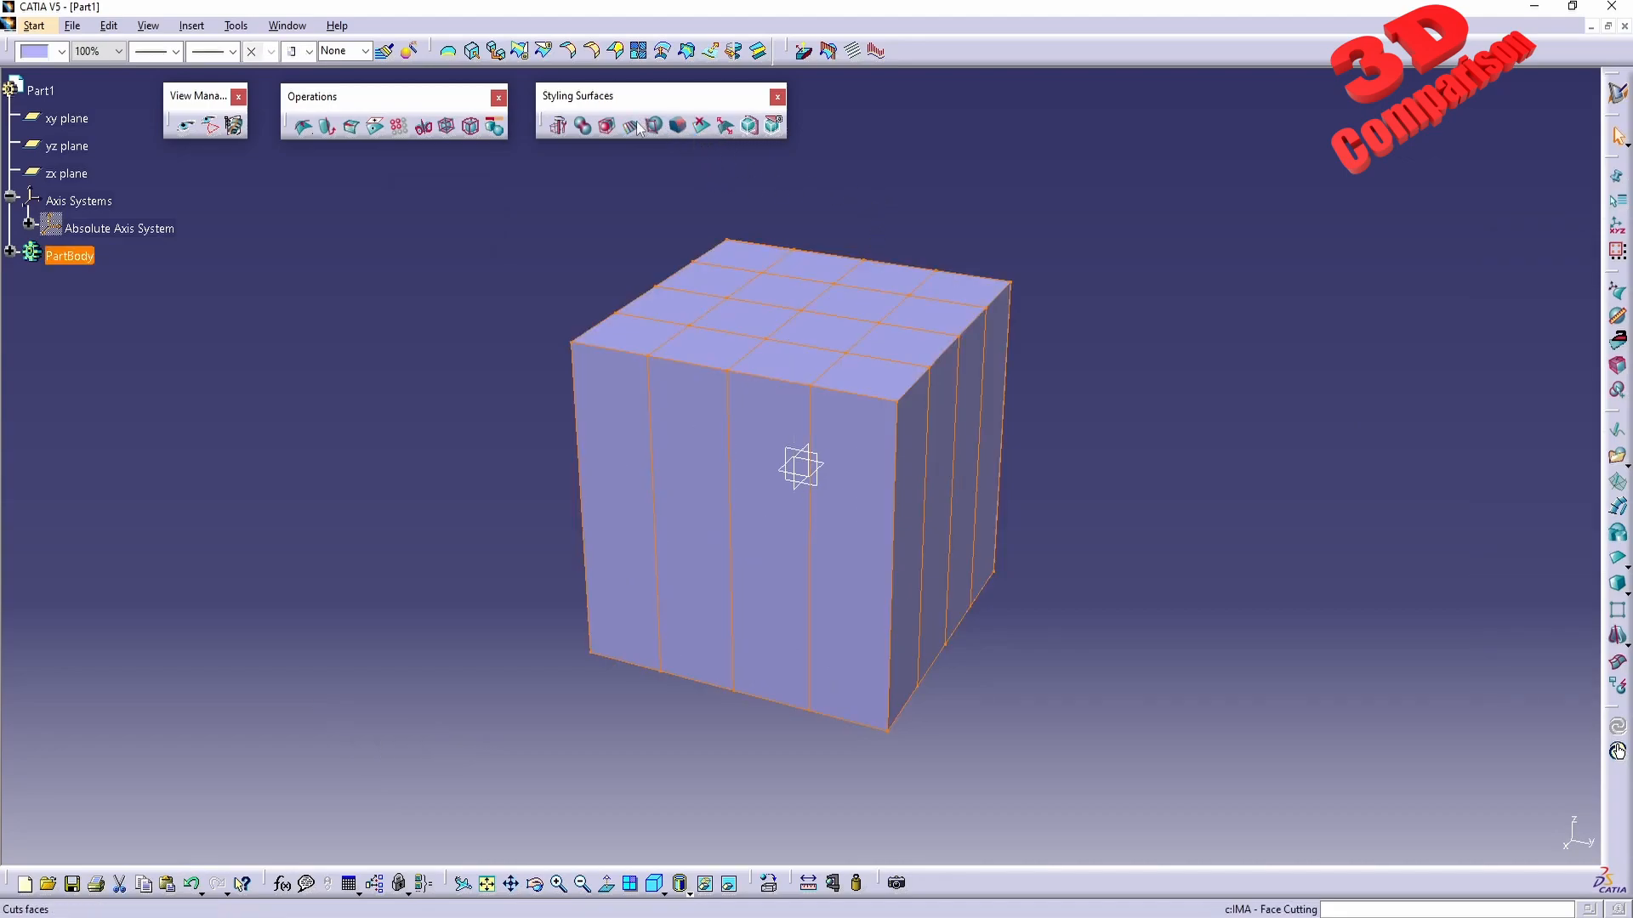
left_click(604, 212)
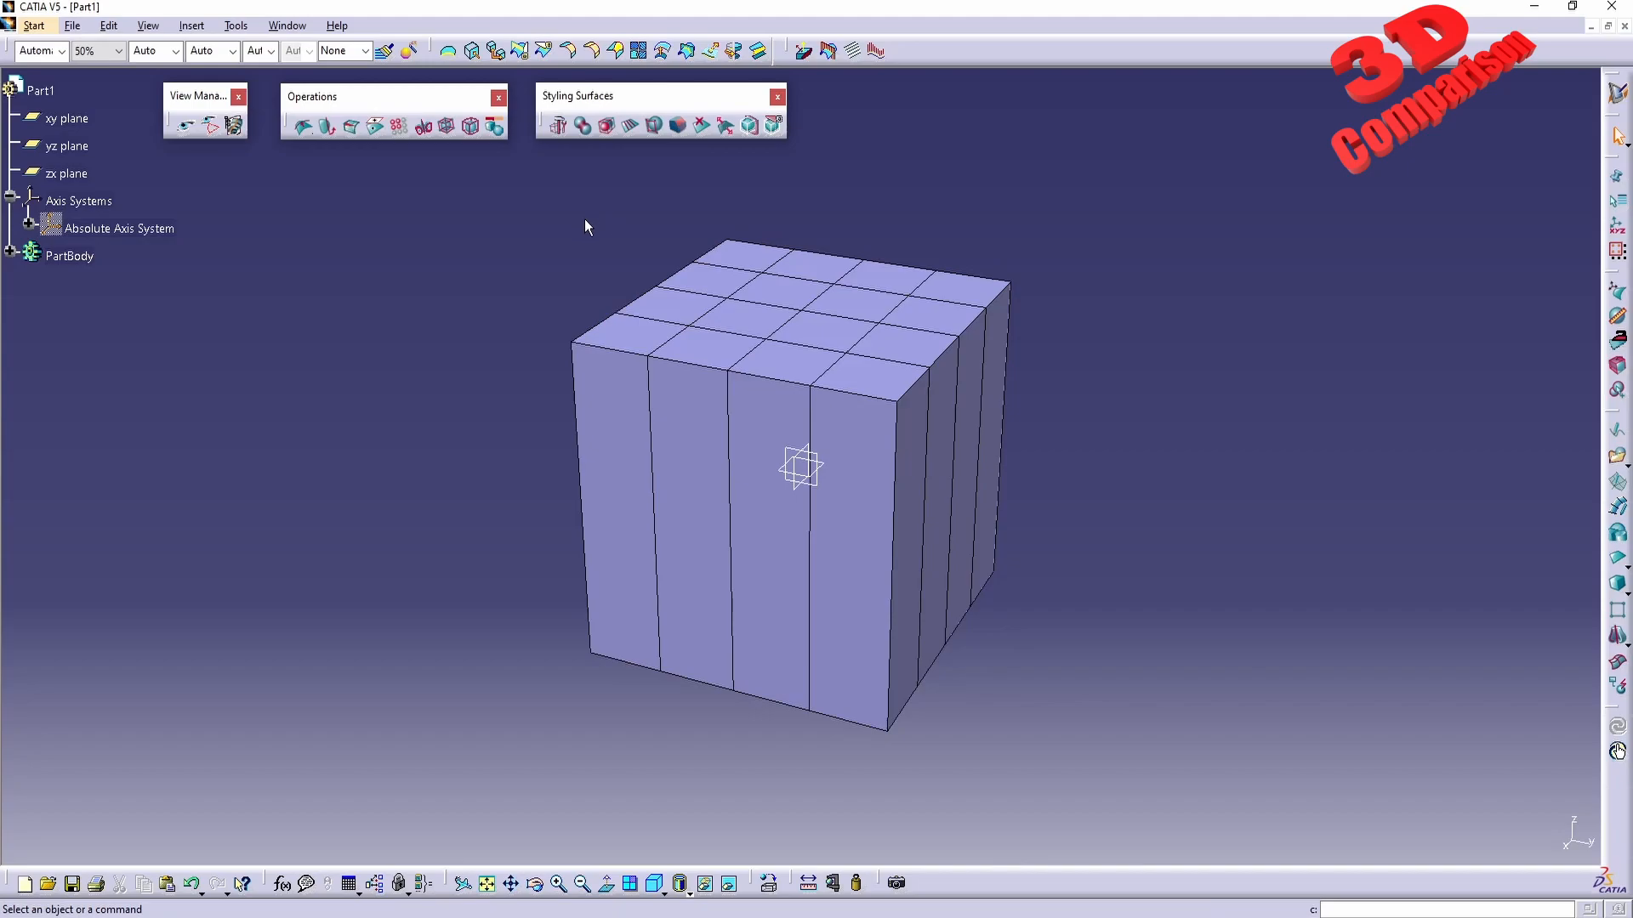
- Define a symmetric zone with the second top tile from the back as Zone 1 and its opposite side tile as Zone 2
left_click(424, 131)
left_click(737, 317)
left_click(11, 251)
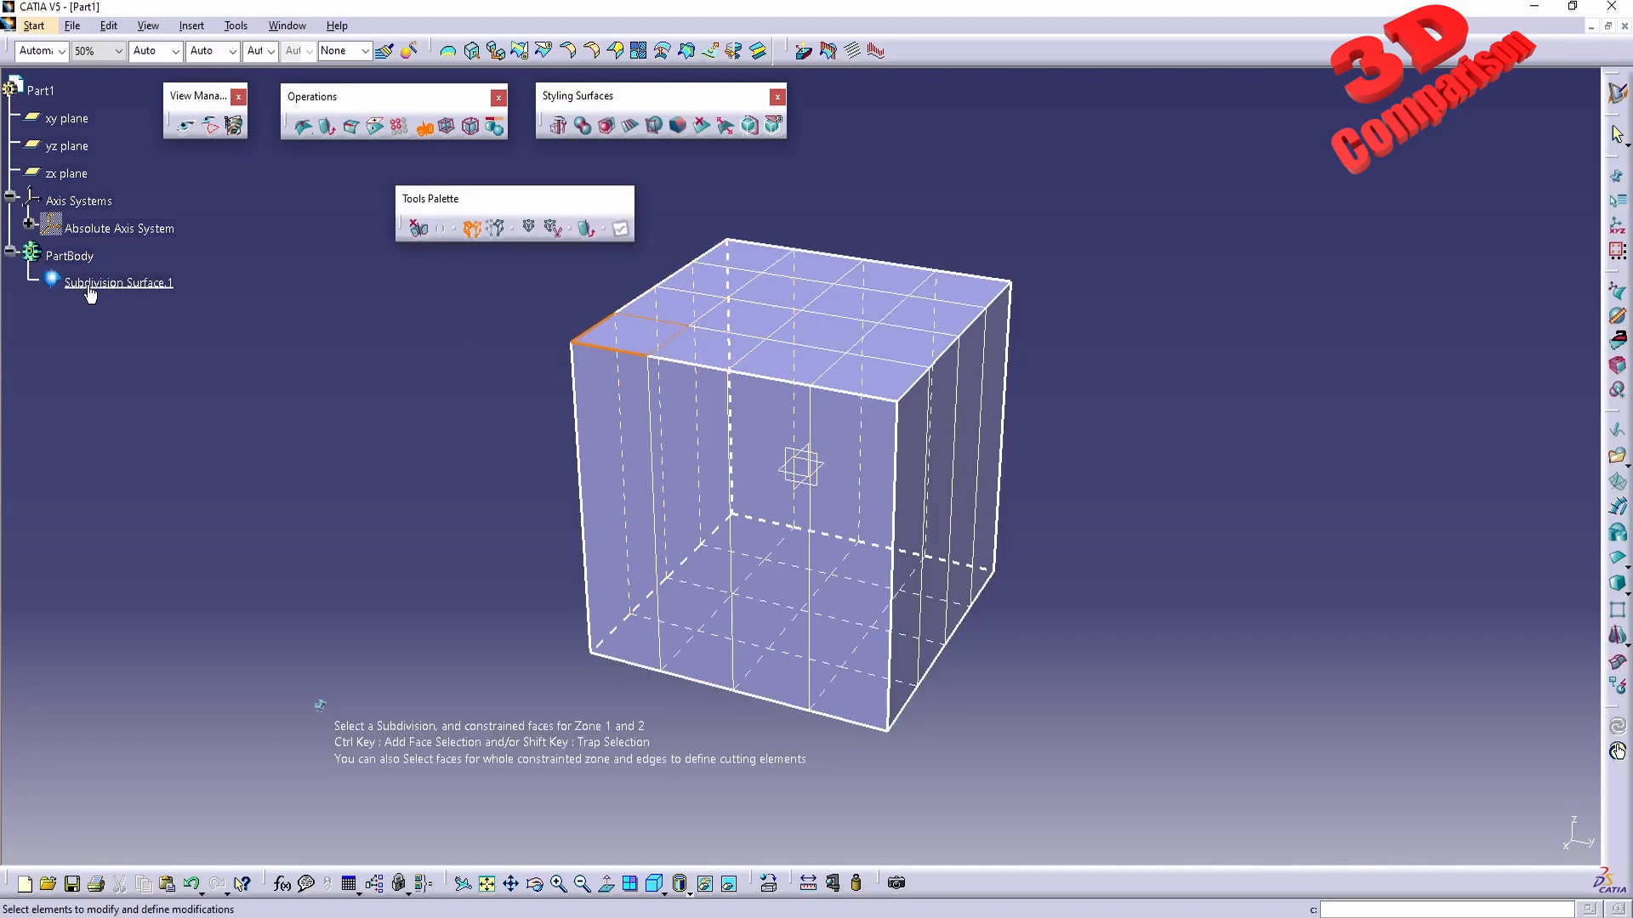
middle_click_drag(514, 260, 494, 365)
left_click(471, 229)
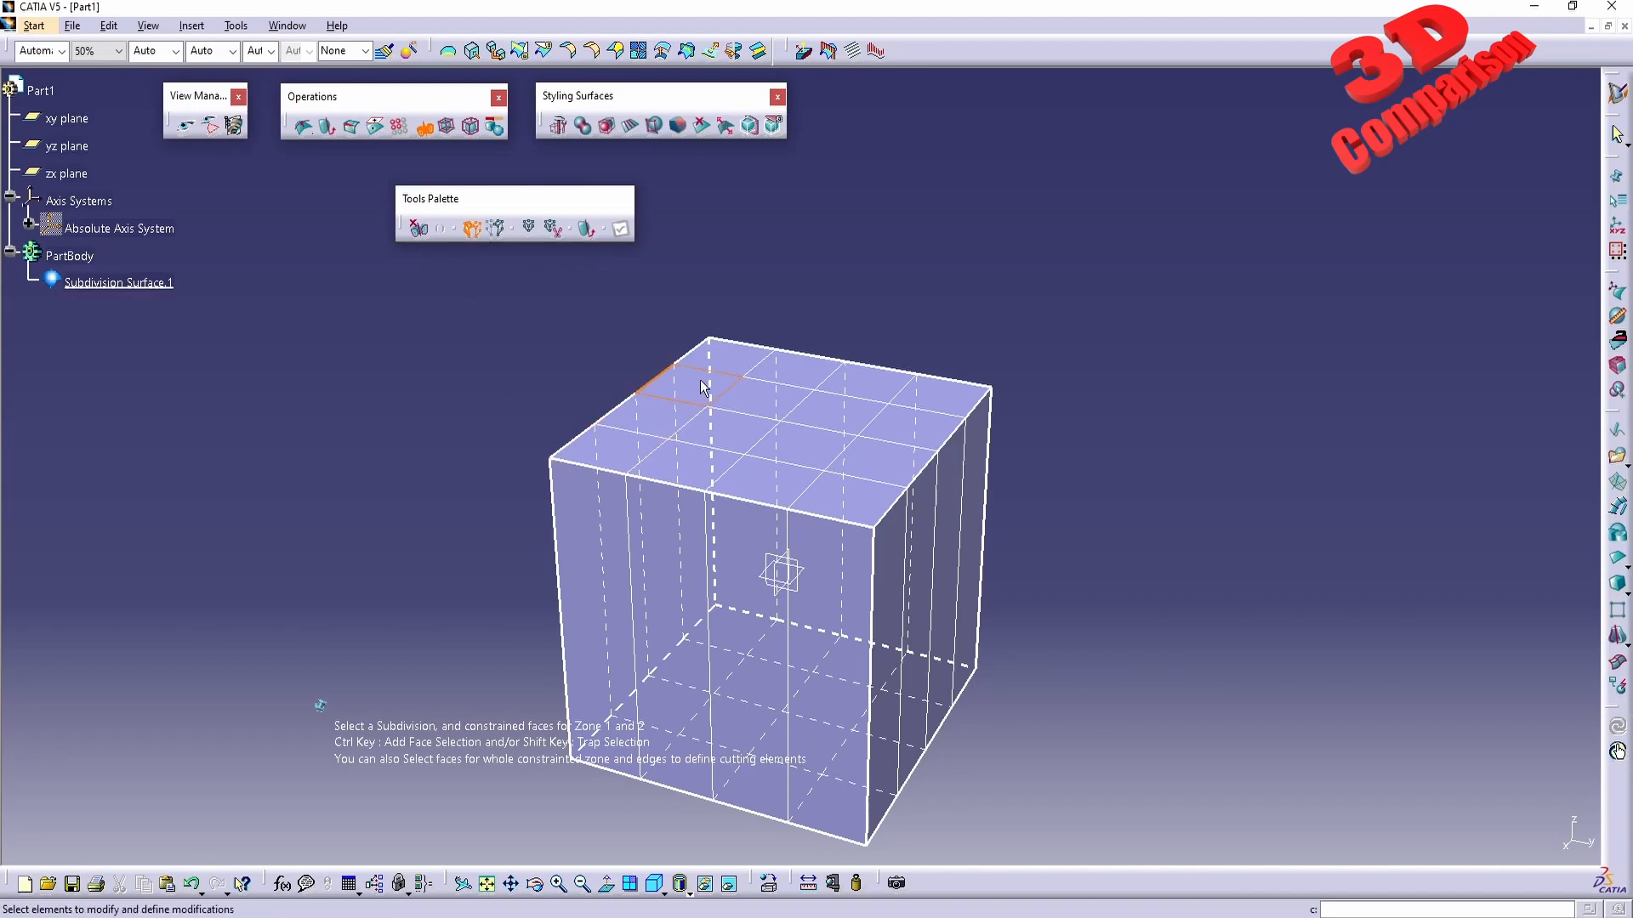
left_click(701, 387)
left_click(495, 230)
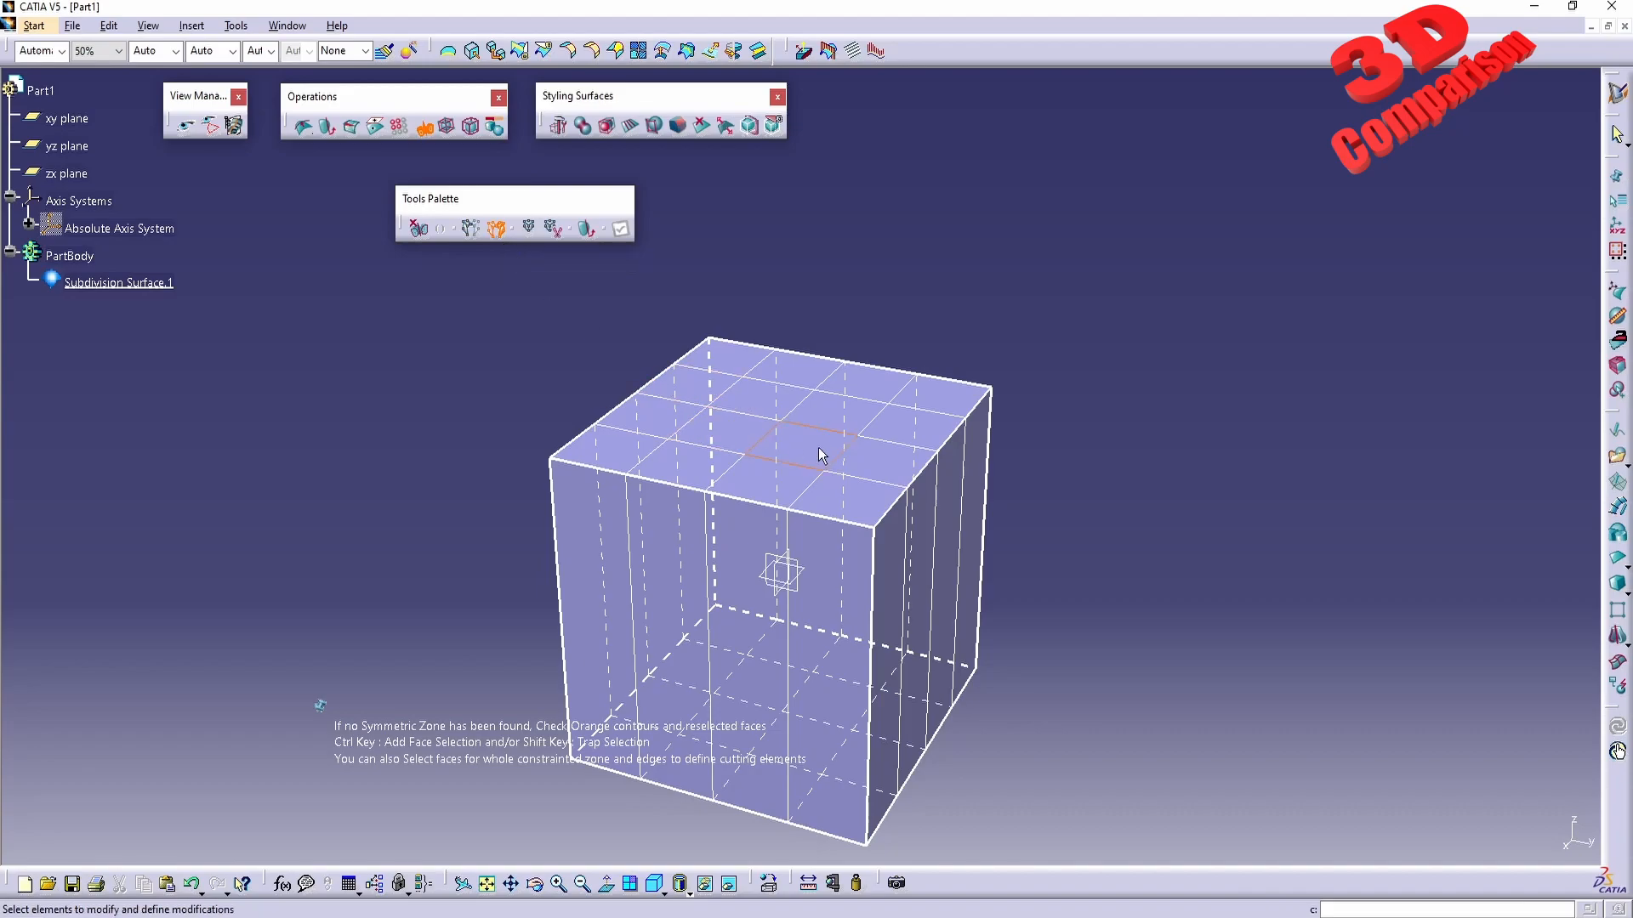
left_click(907, 428)
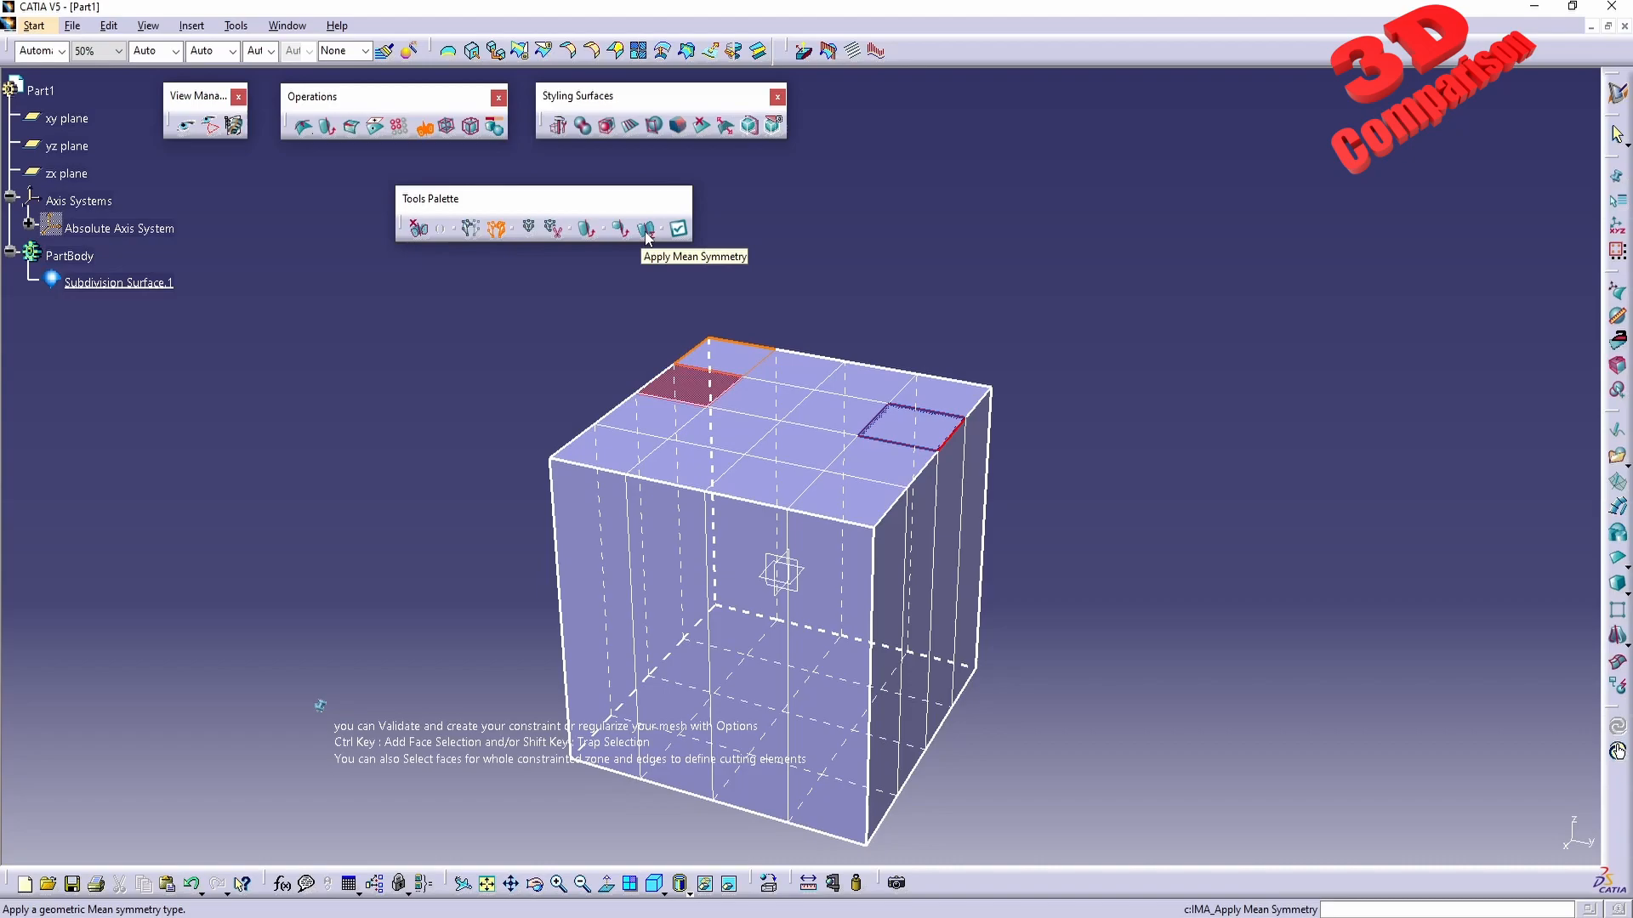
- Apply Mean Symmetry between the two zones and accept the modification to create the symmetric zone
left_click(645, 229)
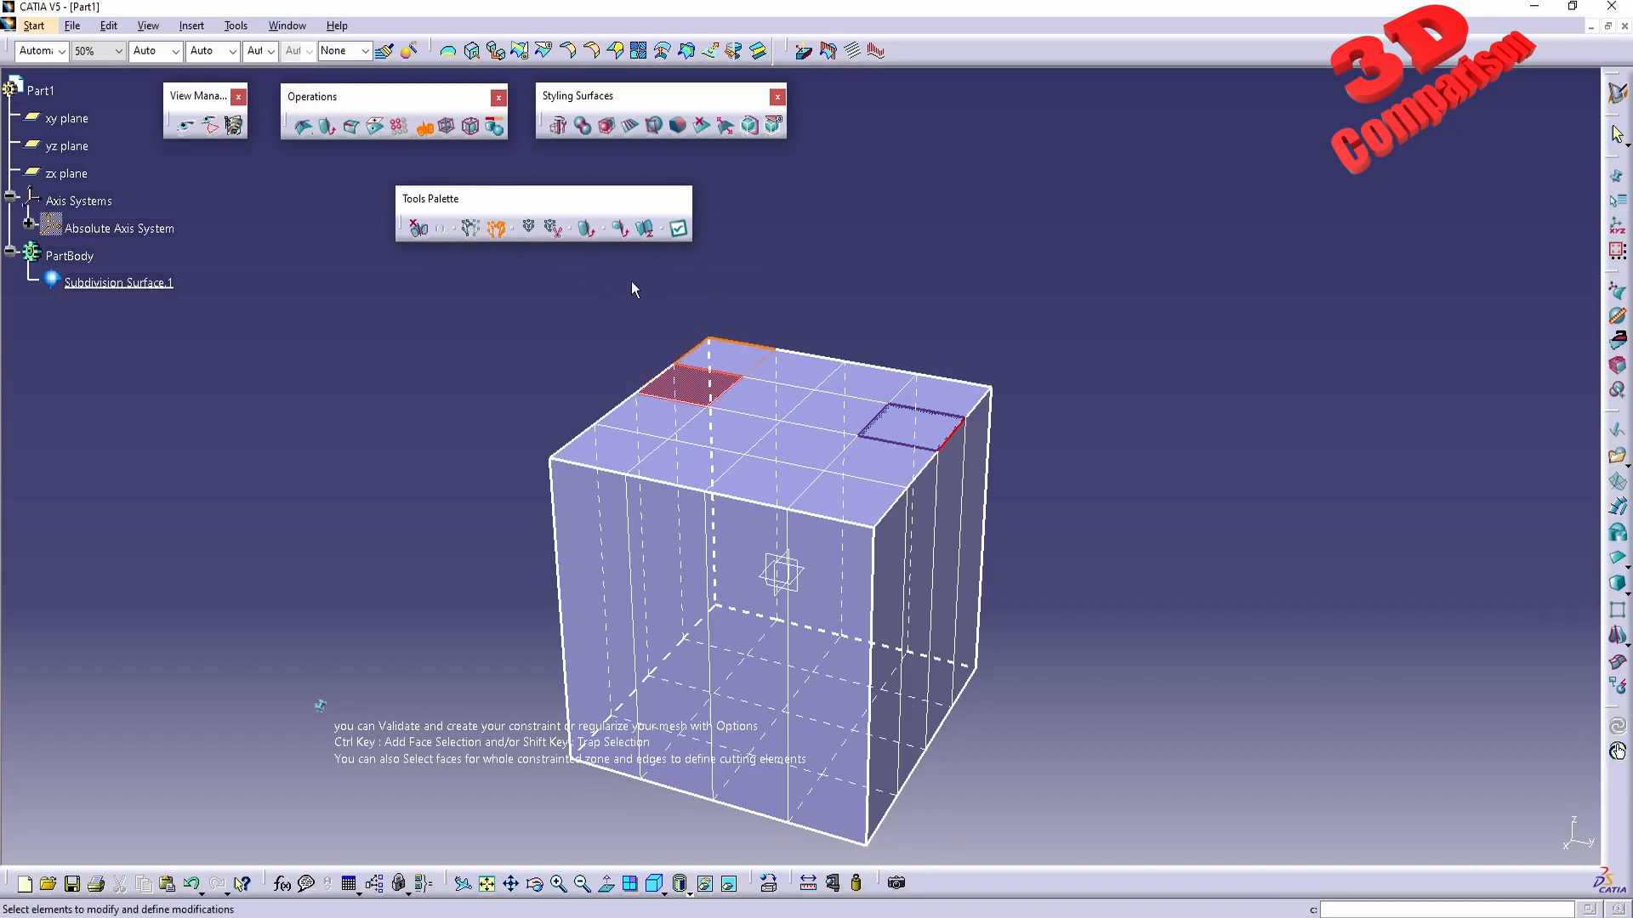
left_click(425, 129)
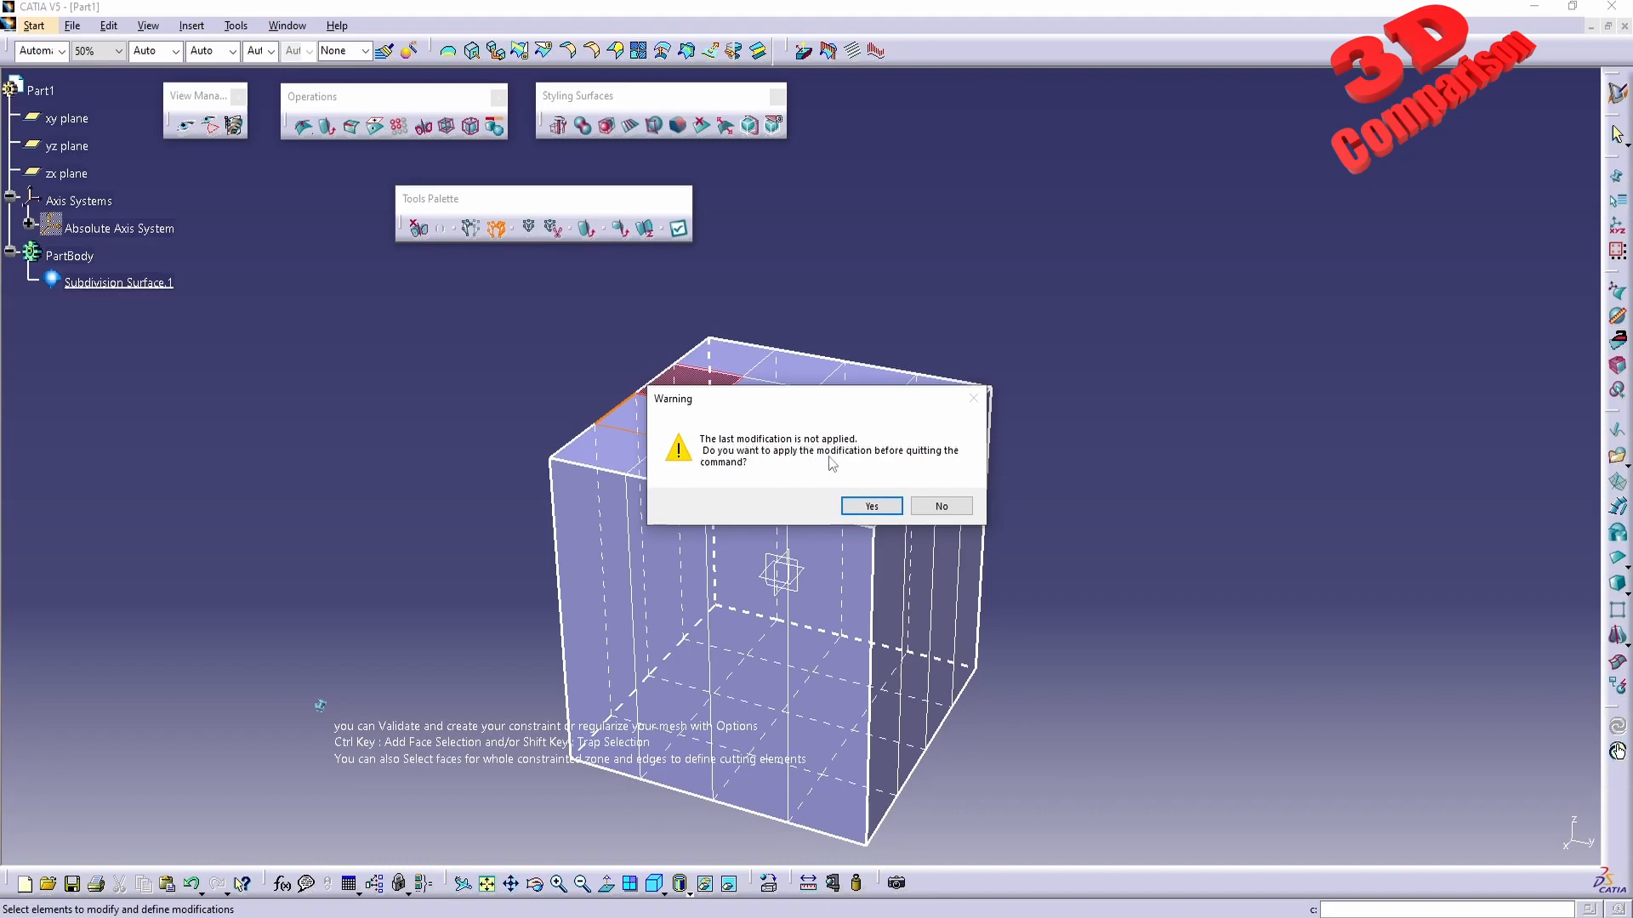
left_click(871, 506)
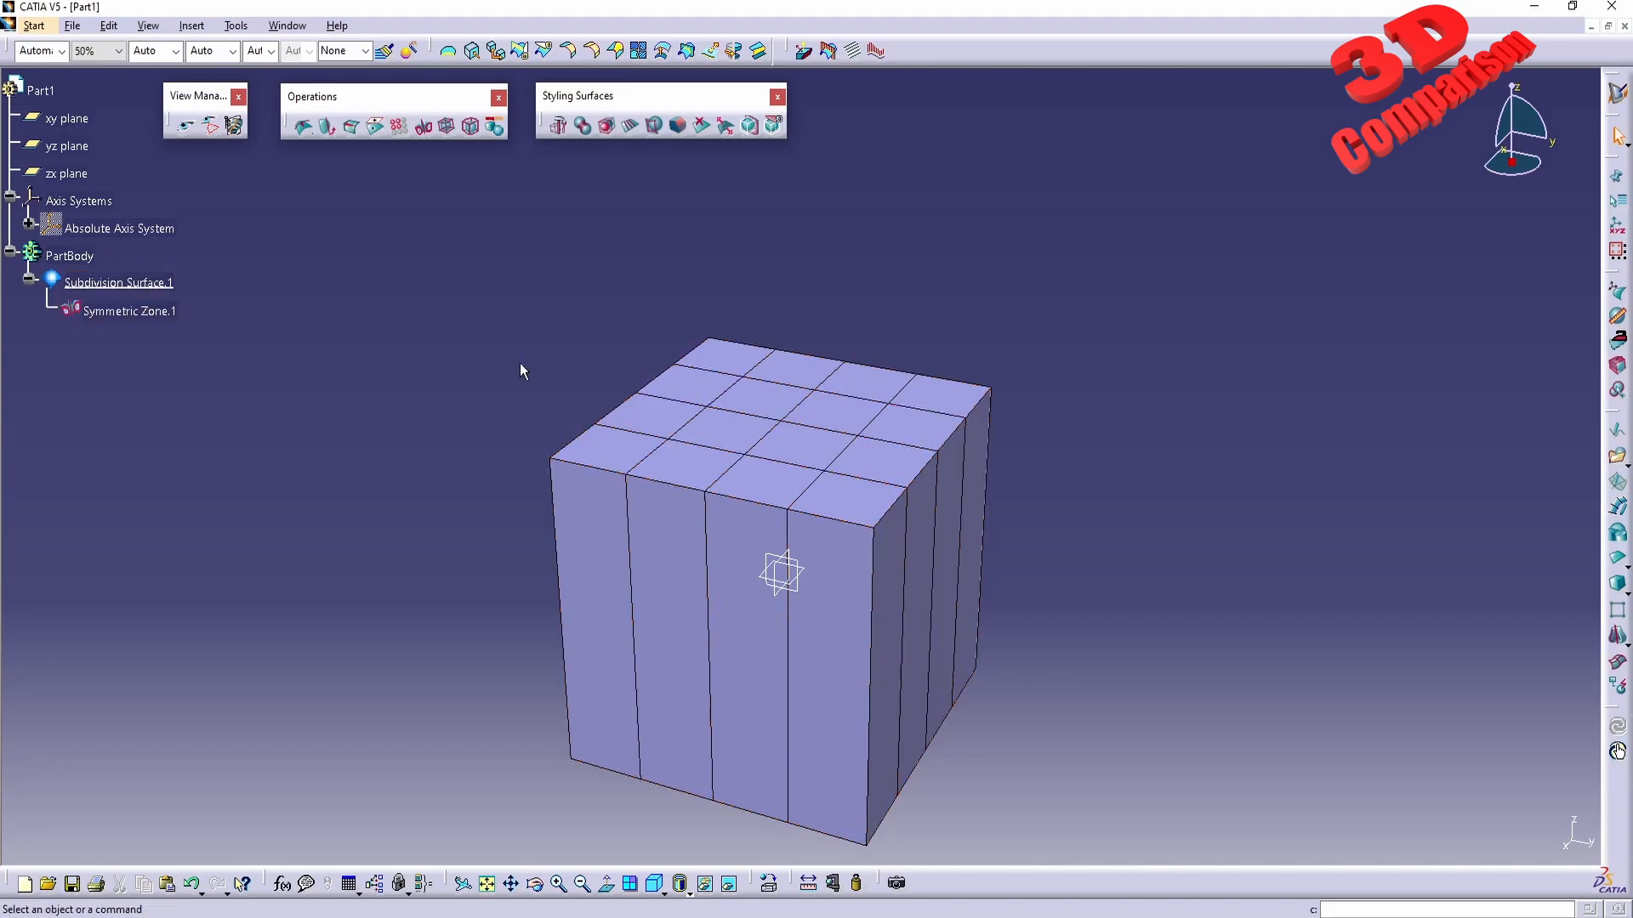
- Try moving one middle segment of the box's top side edge, and undo the move
double_click(889, 458)
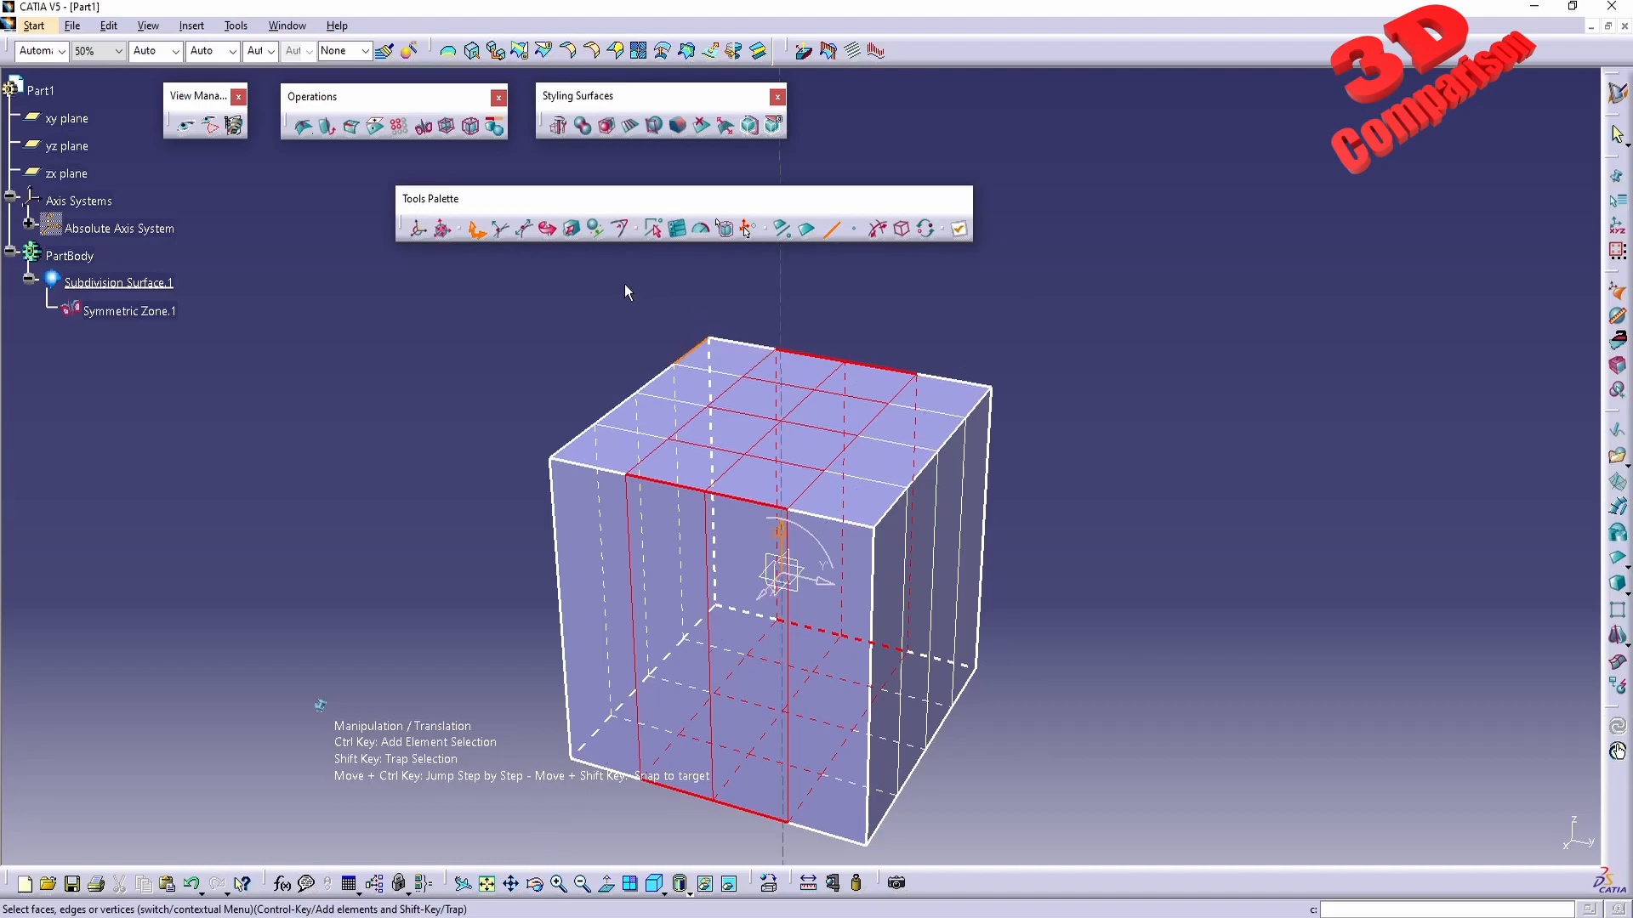
left_click(926, 466)
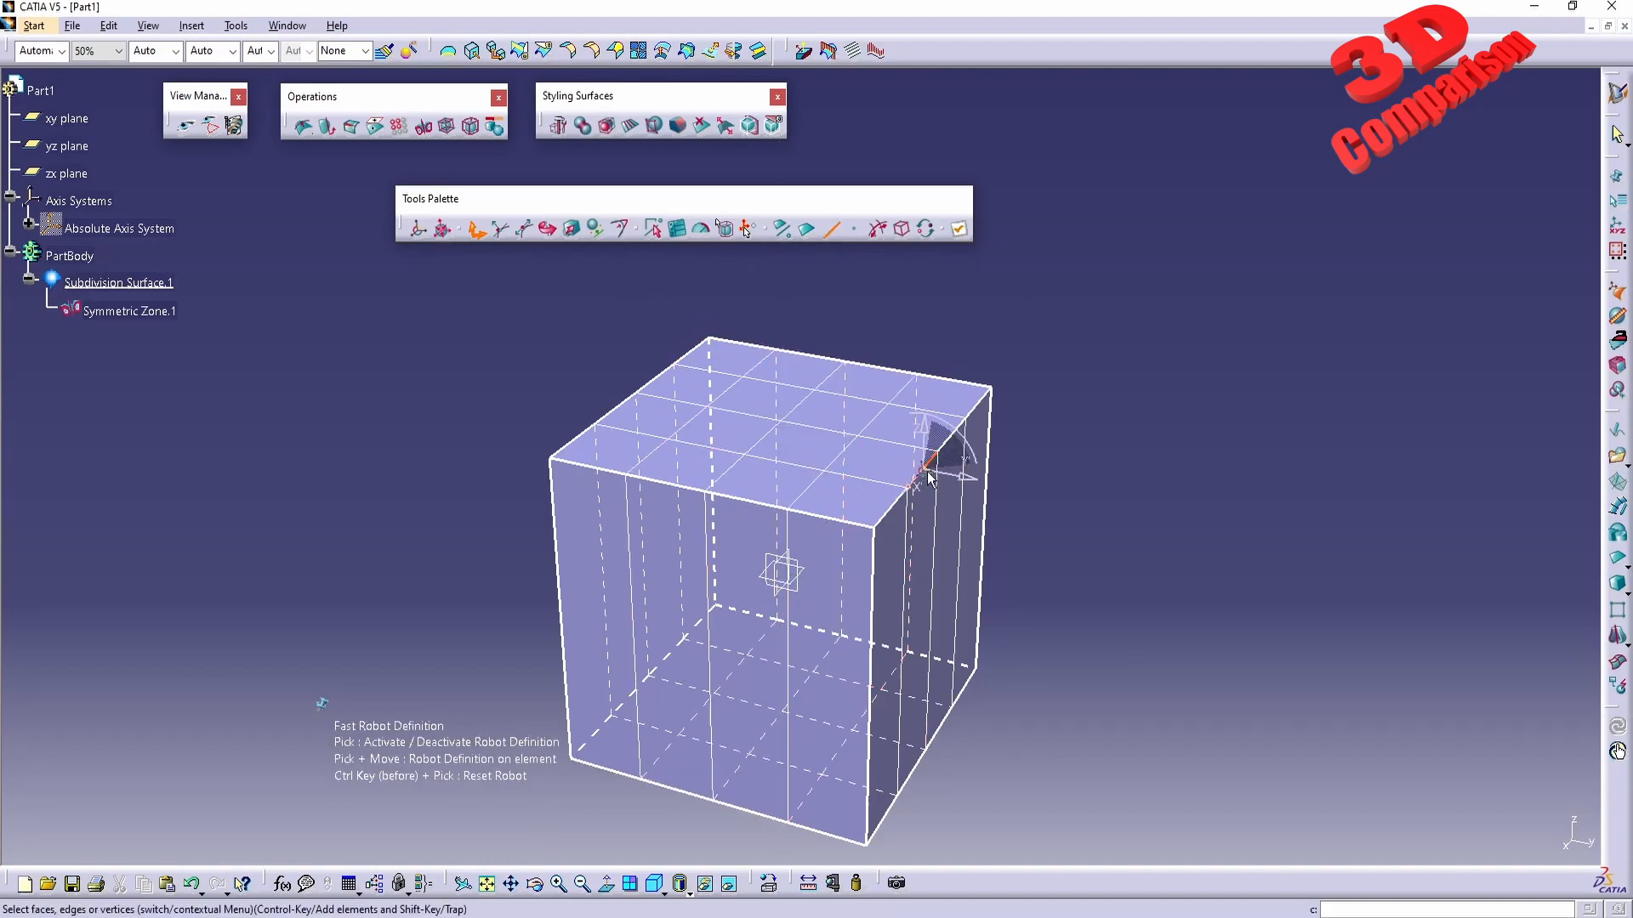
left_click_drag(923, 449, 970, 480)
key("ctrl+z")
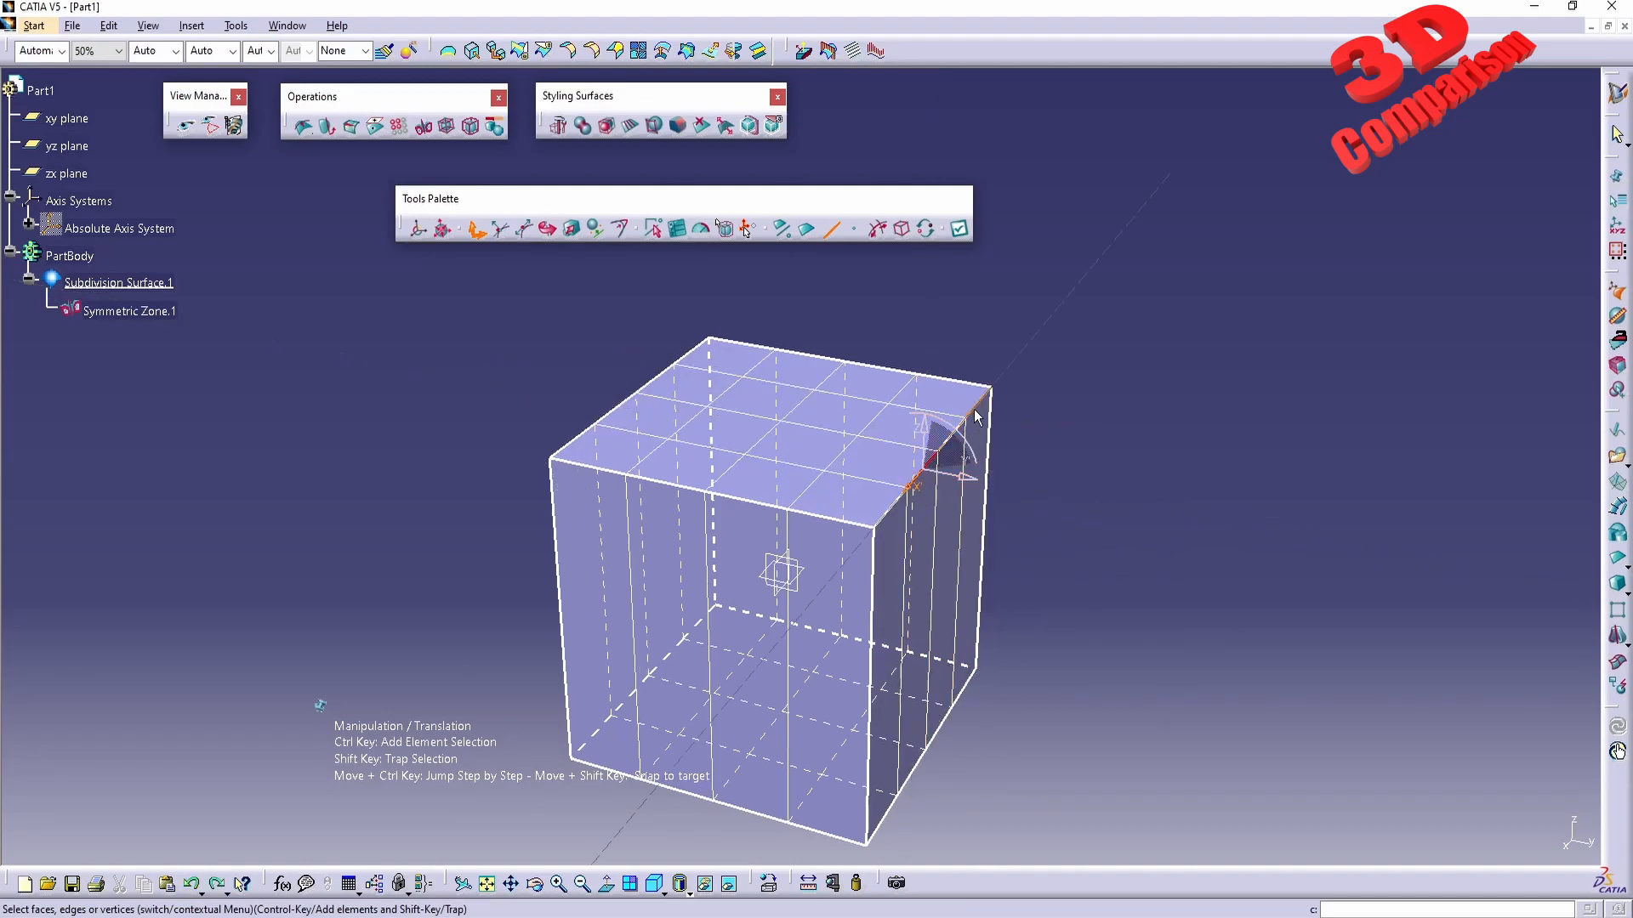
- Raise both end segments of the box's top side edge together along Z, keeping the Tools Palette off the model
left_click(897, 507)
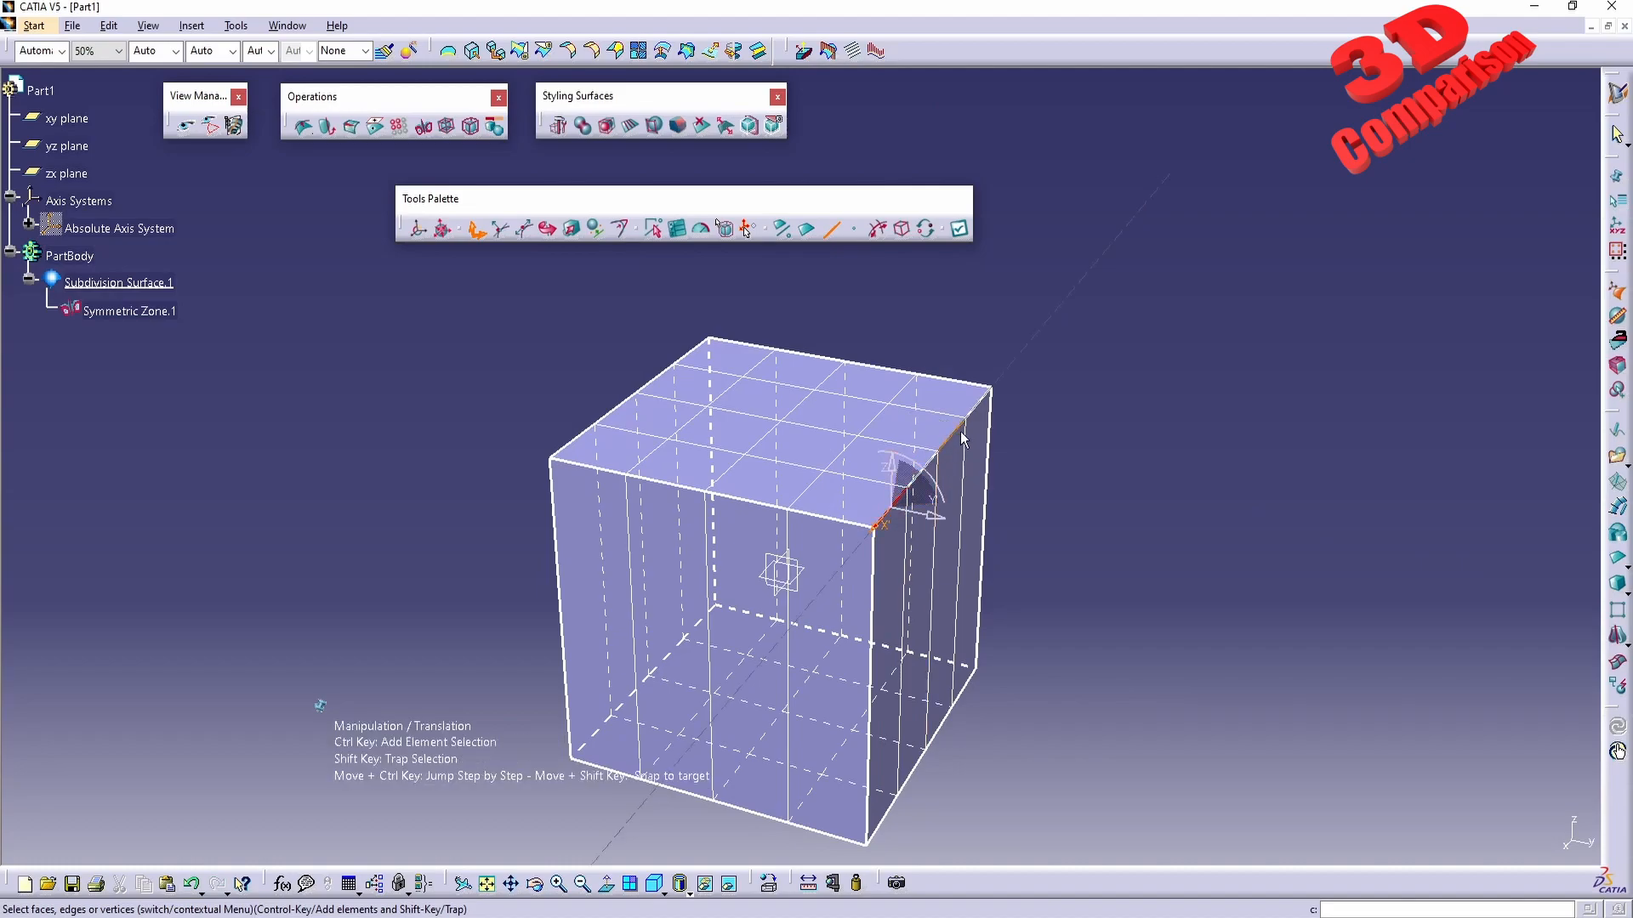
left_click(987, 405, "ctrl")
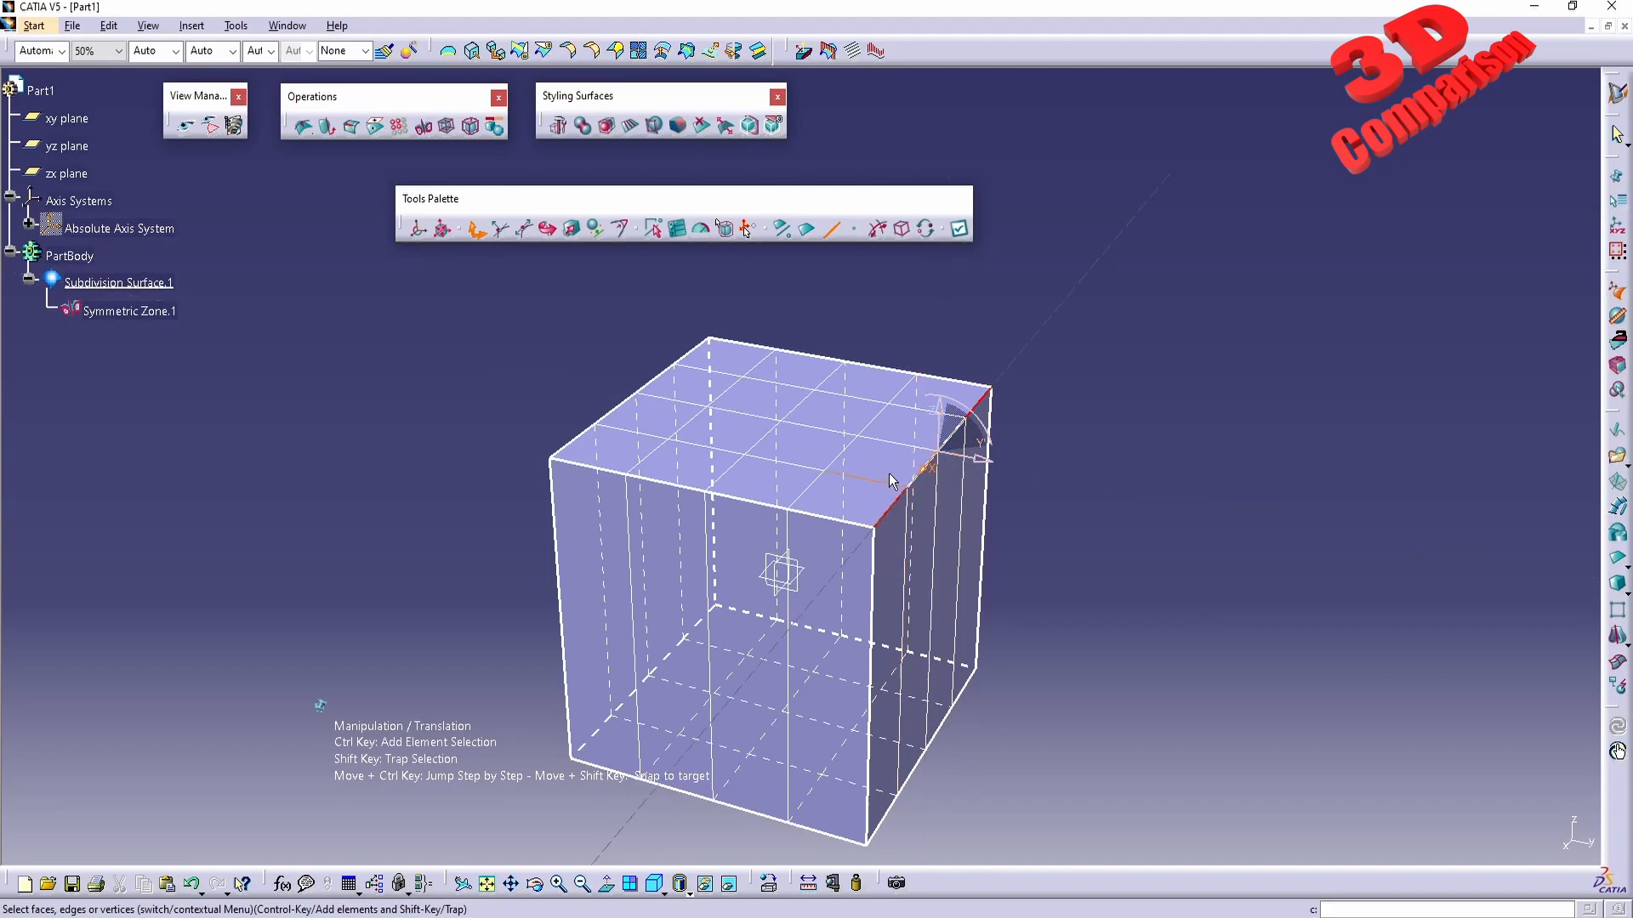
left_click_drag(938, 415, 959, 356)
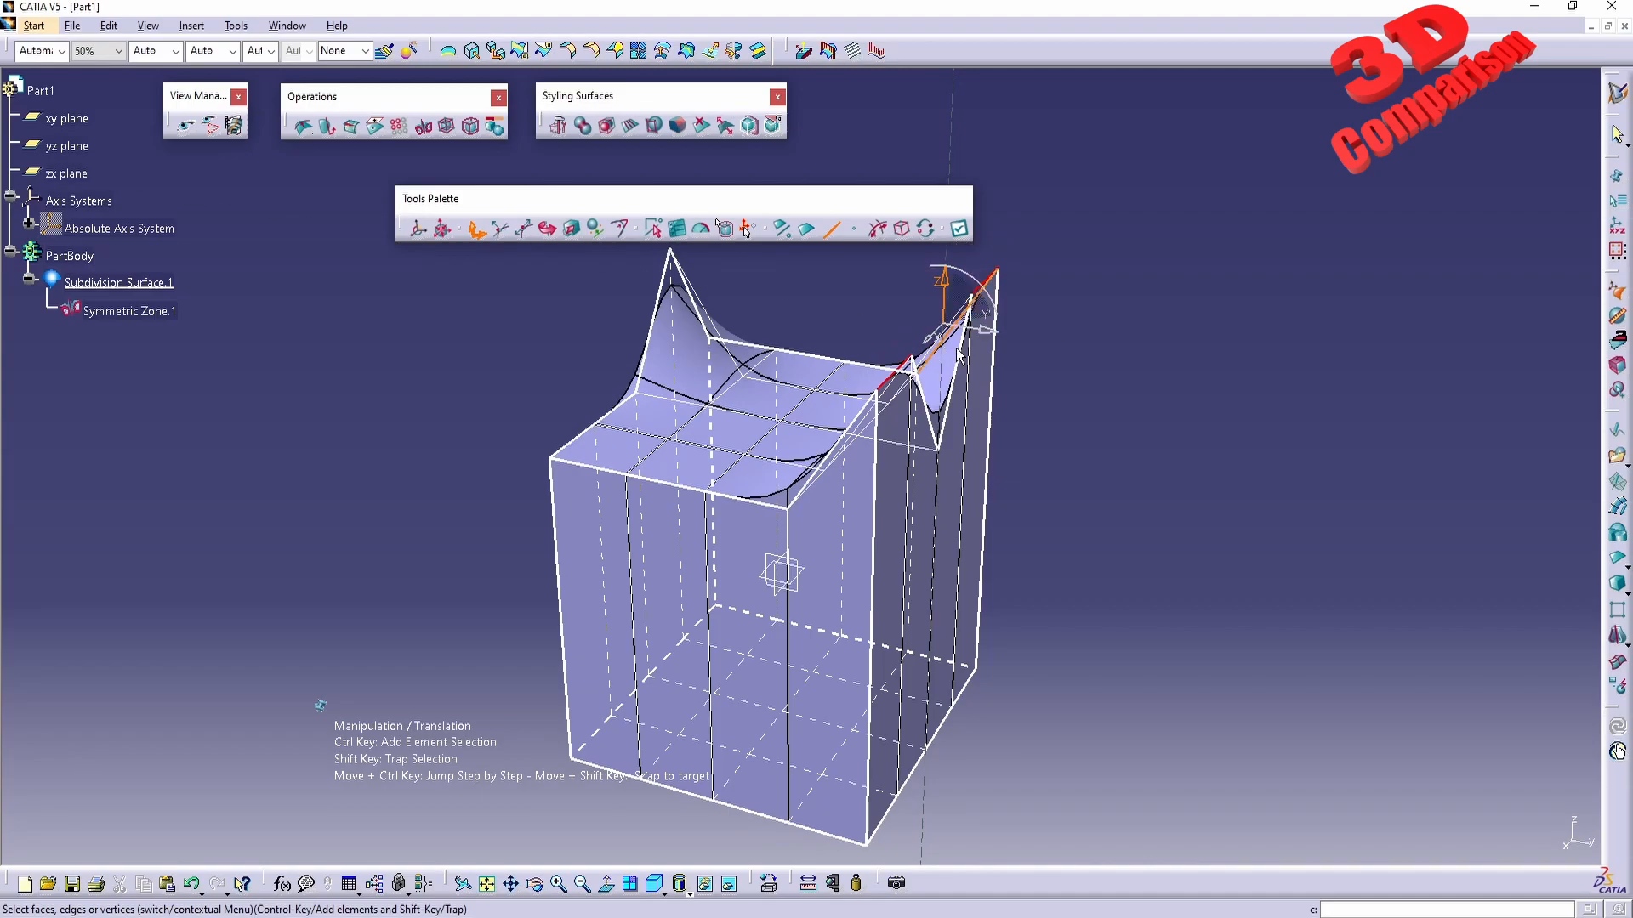
middle_click_drag(841, 372, 770, 374)
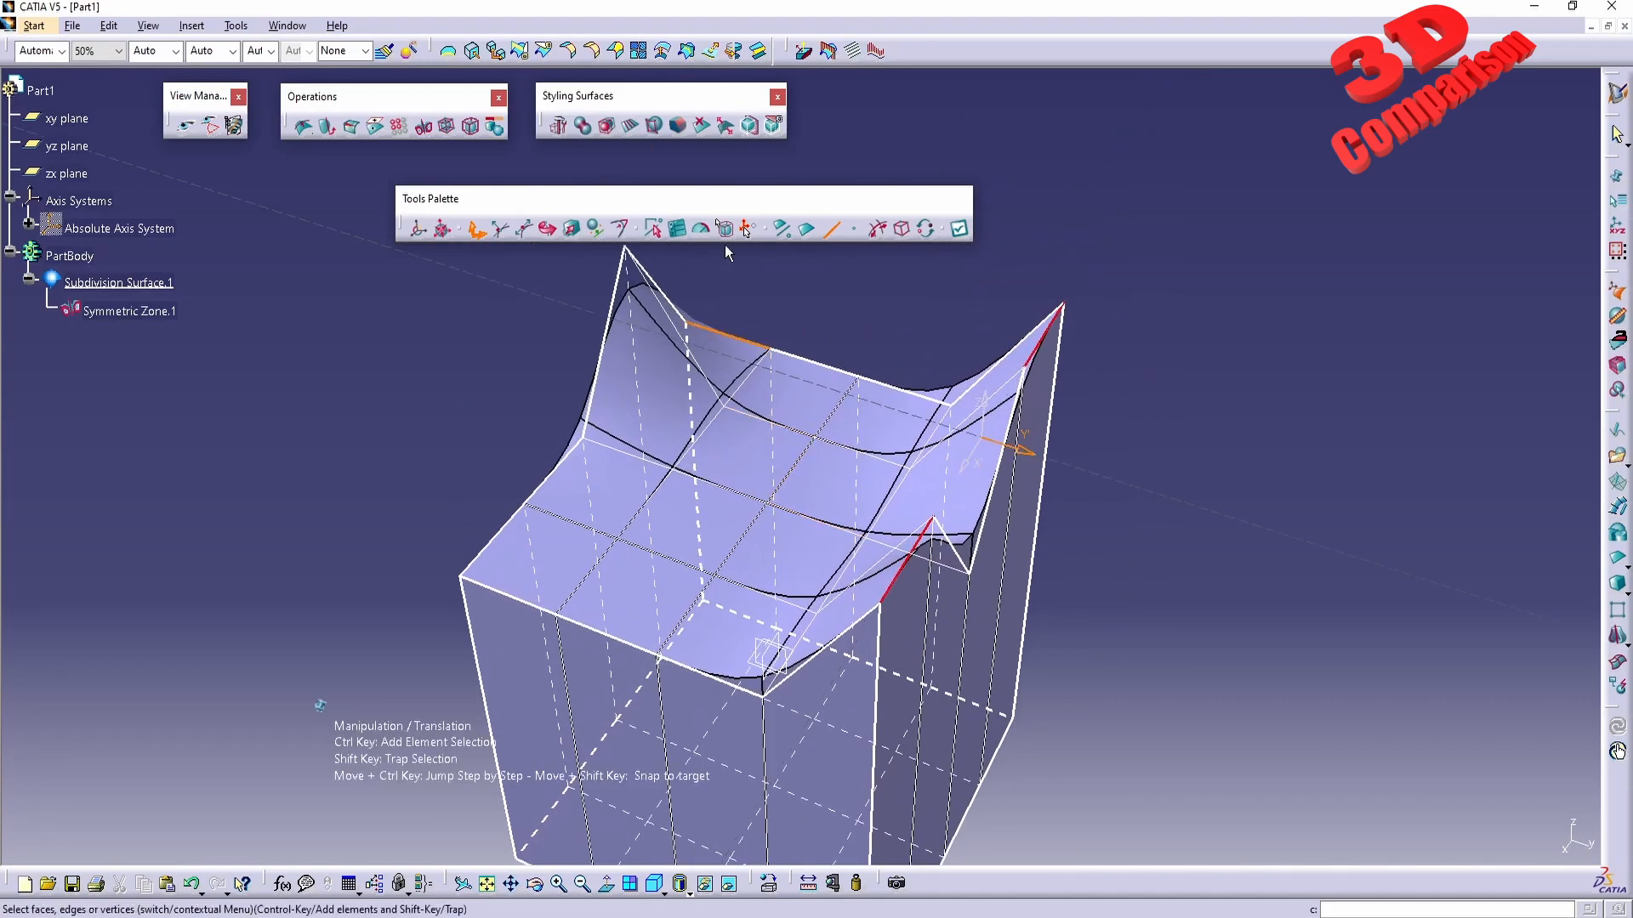
left_click_drag(724, 197, 1253, 110)
middle_click_drag(796, 395, 747, 376)
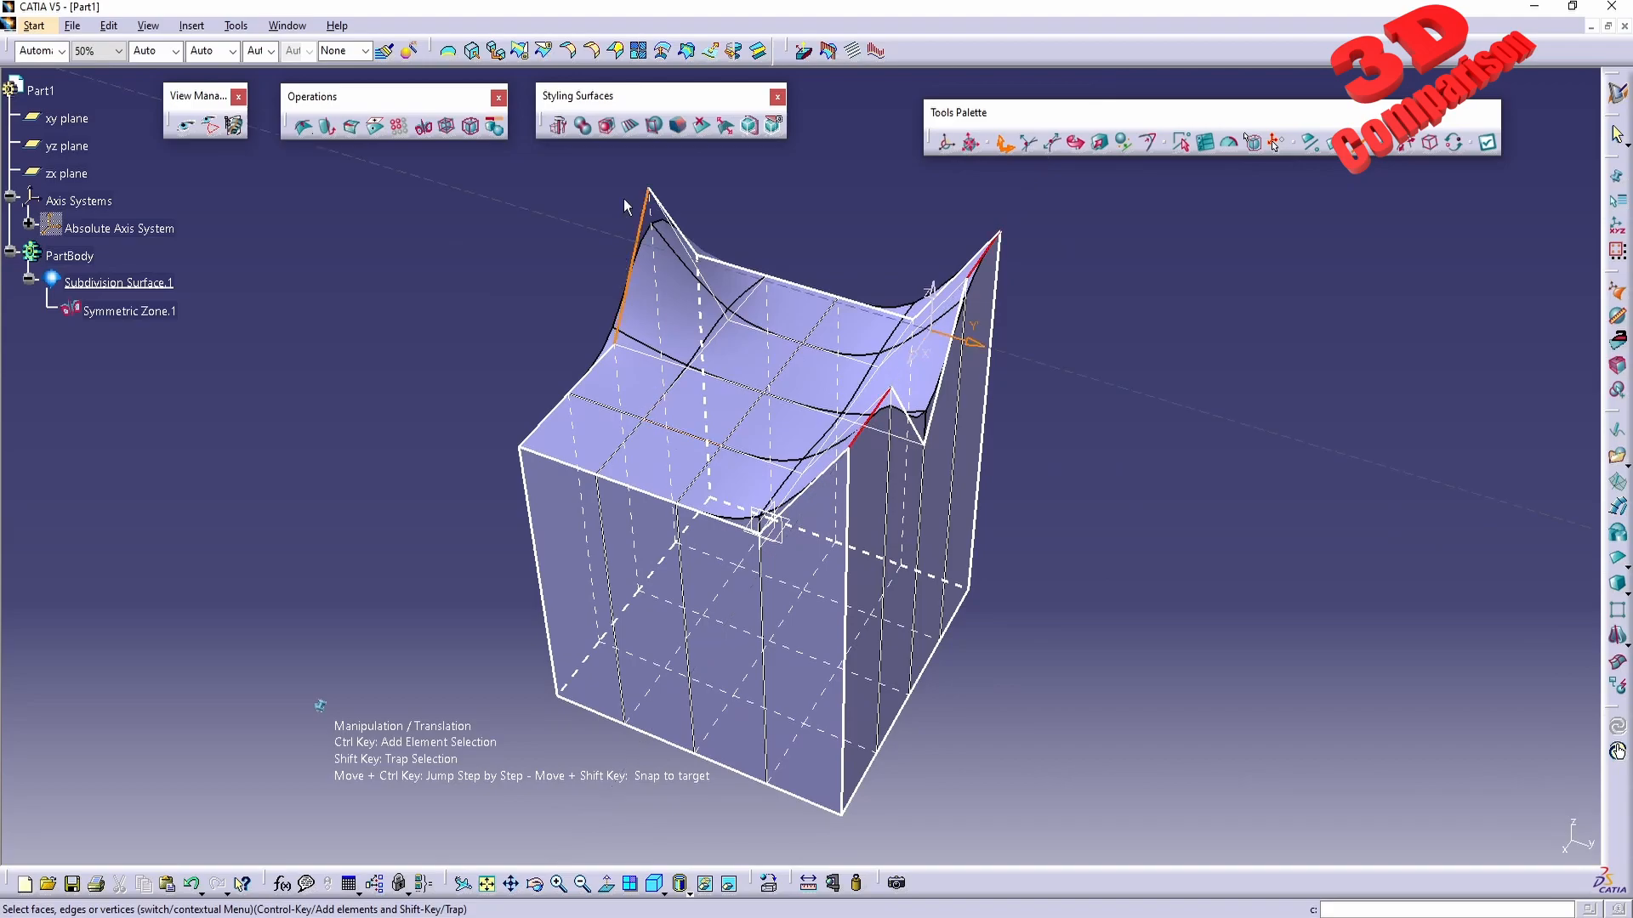
left_click(609, 128)
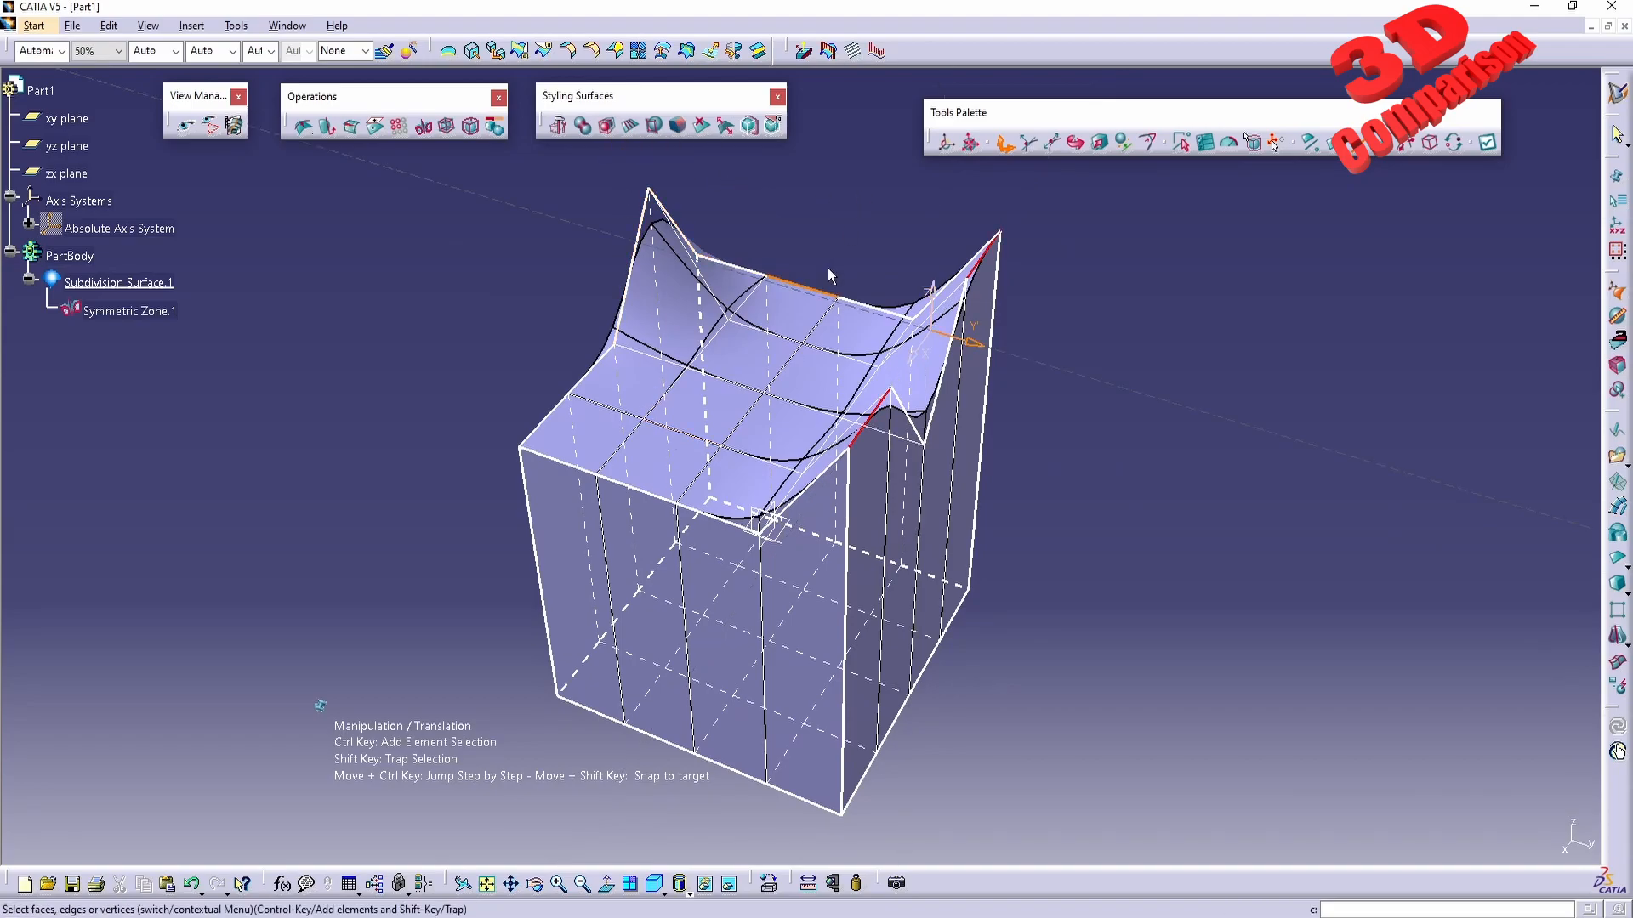